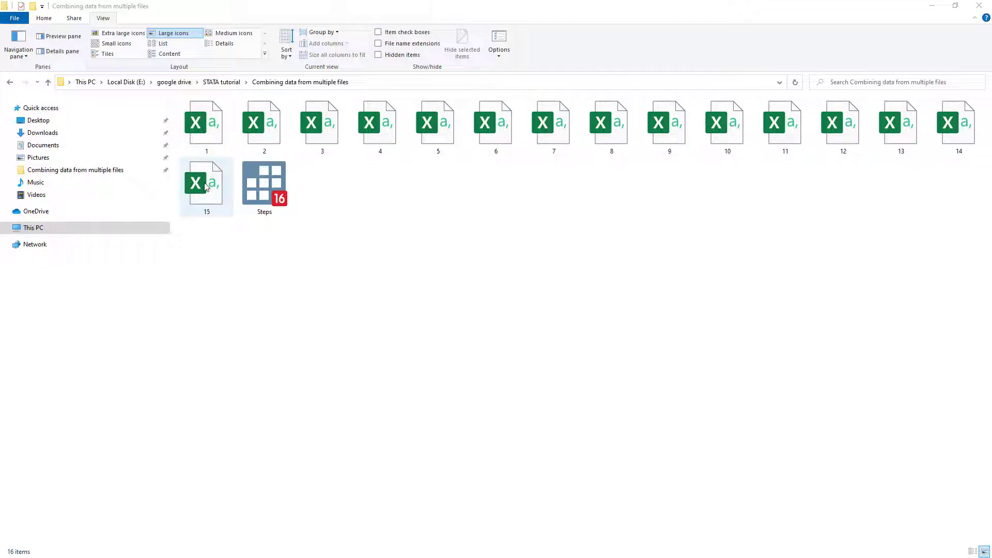
Step: Inspect the contents of CSV files 1 and 2 in Excel, closing each file after viewing it
double_click(204, 148)
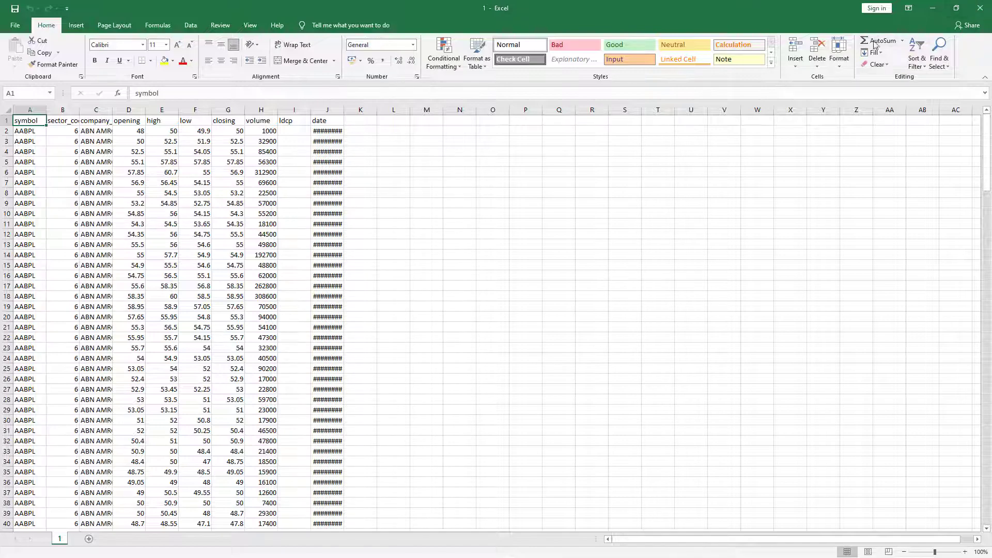
click(980, 7)
double_click(277, 124)
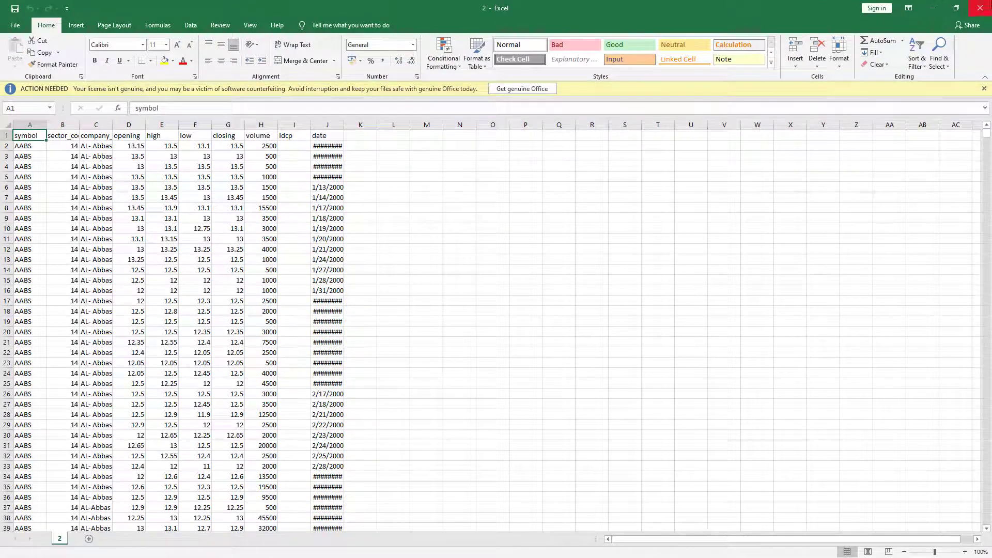
click(989, 6)
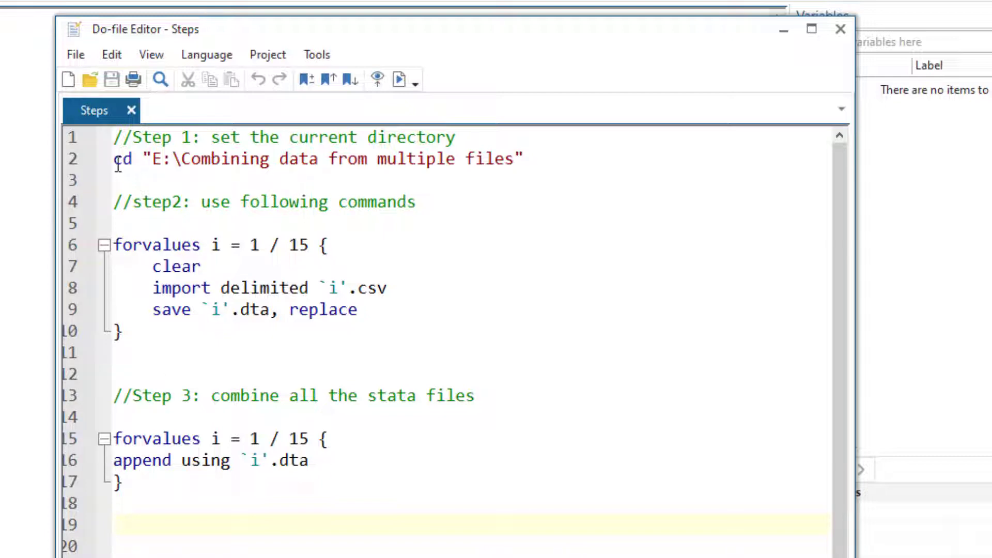
Step: Run the cd line of the Steps do-file to set the working directory to "E:\Combining data from multiple files"
click(291, 138)
drag(291, 138, 477, 145)
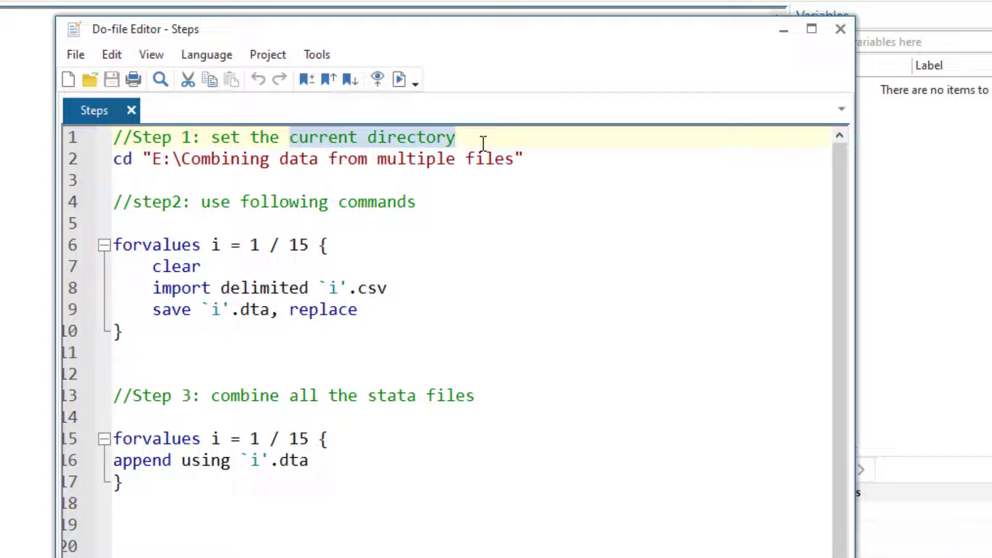
drag(133, 159, 116, 161)
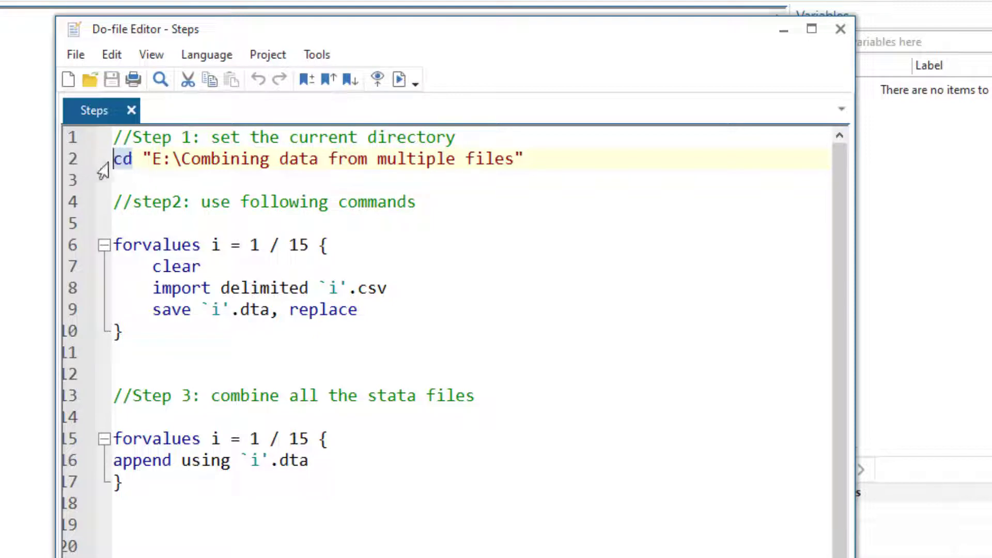
drag(151, 159, 515, 158)
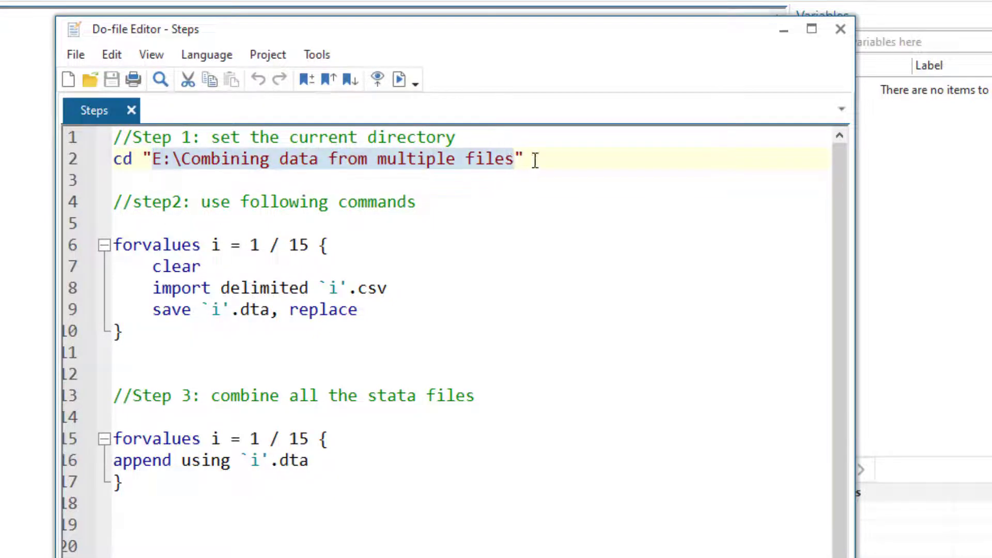
click(537, 160)
click(99, 162)
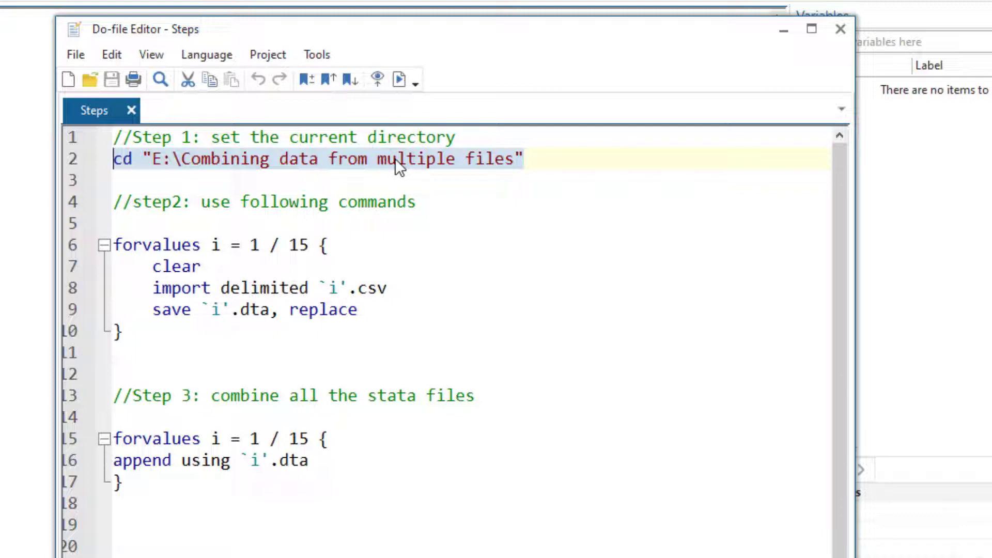
click(404, 77)
Step: Examine the header of the step 2 forvalues loop: its command, counter i, and start and end values
drag(115, 244, 208, 246)
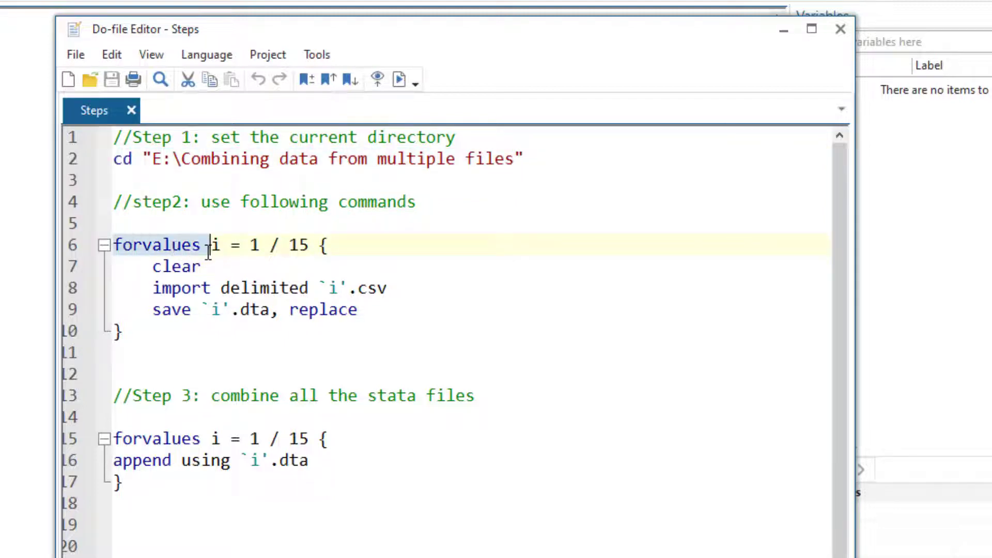
click(218, 245)
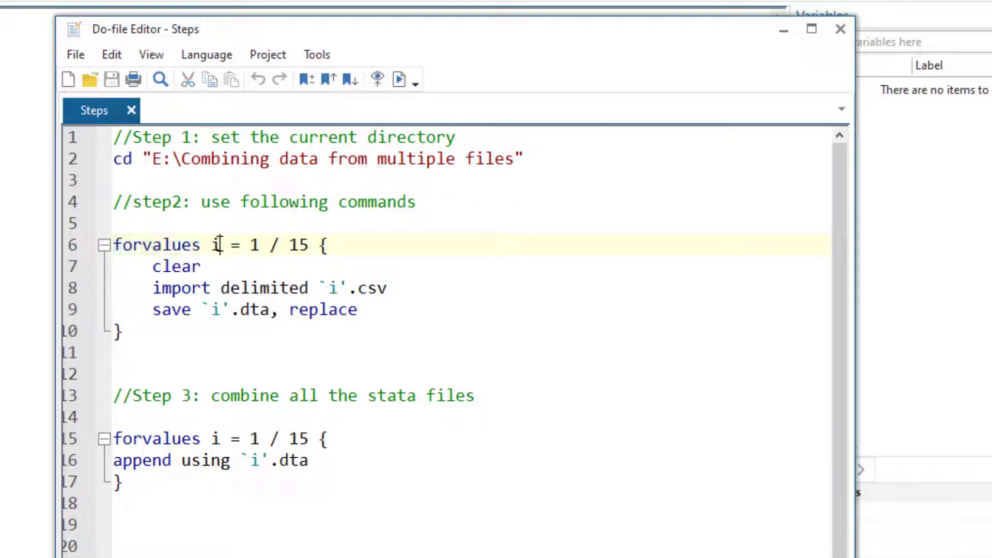
double_click(217, 245)
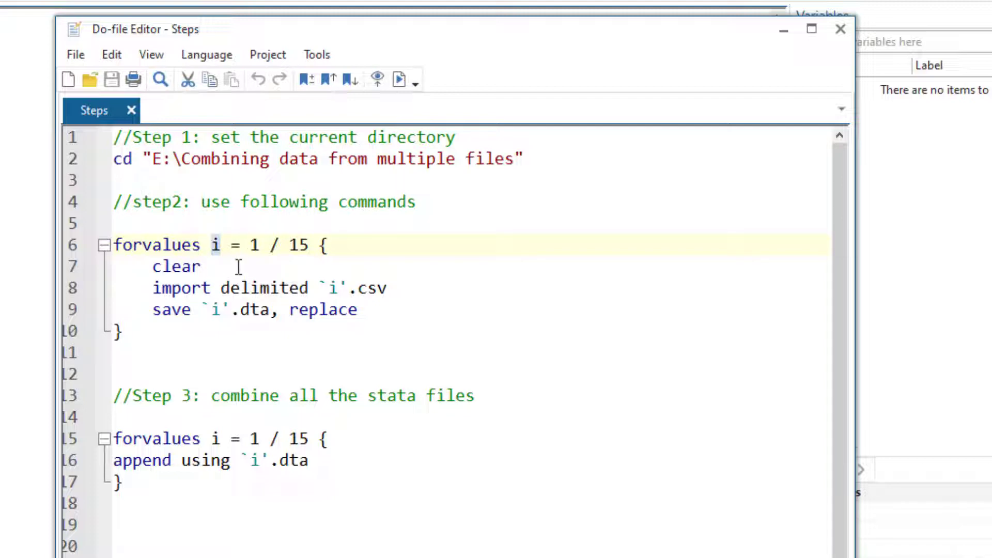
double_click(258, 246)
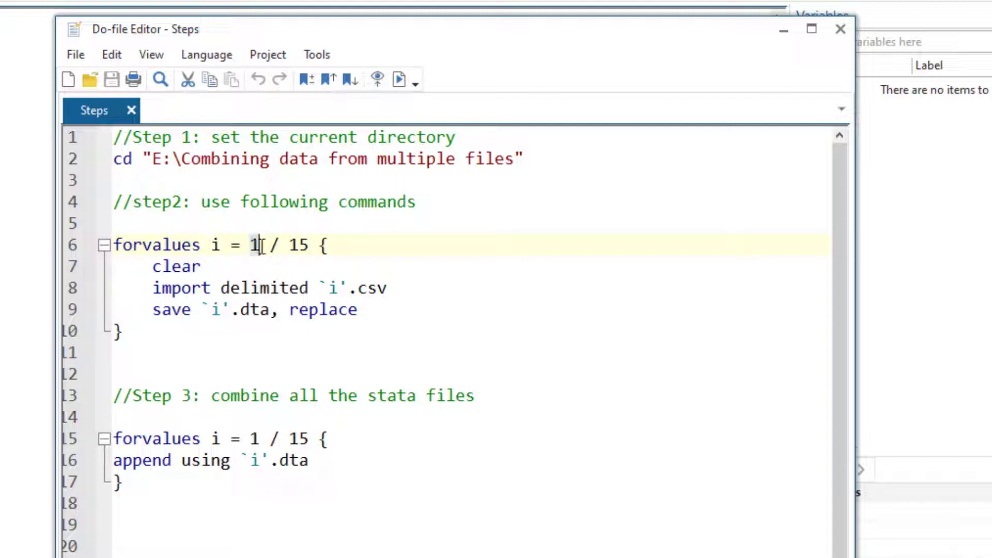
double_click(293, 245)
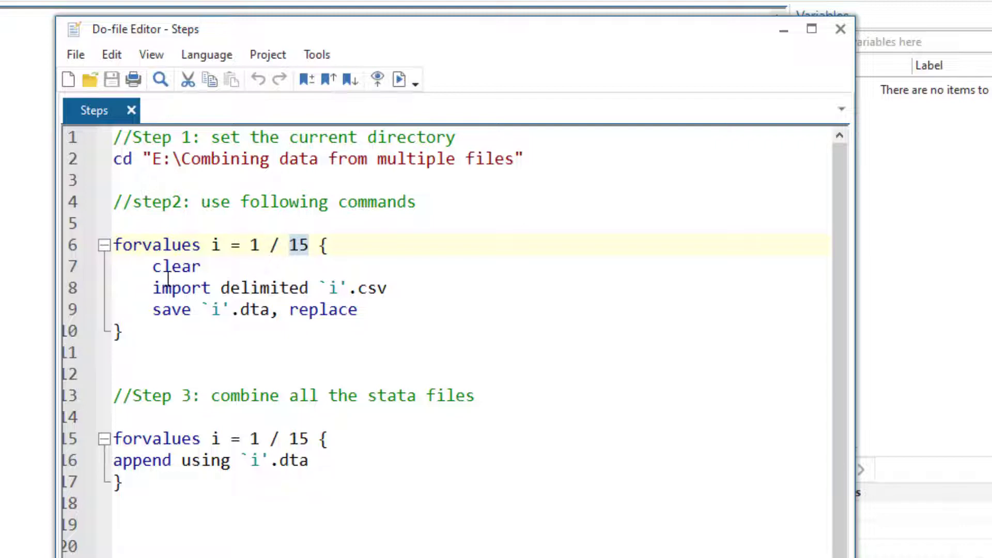
Step: Examine the body of the step 2 loop: the clear, import delimited and save commands with their file names and replace option
drag(154, 269, 203, 272)
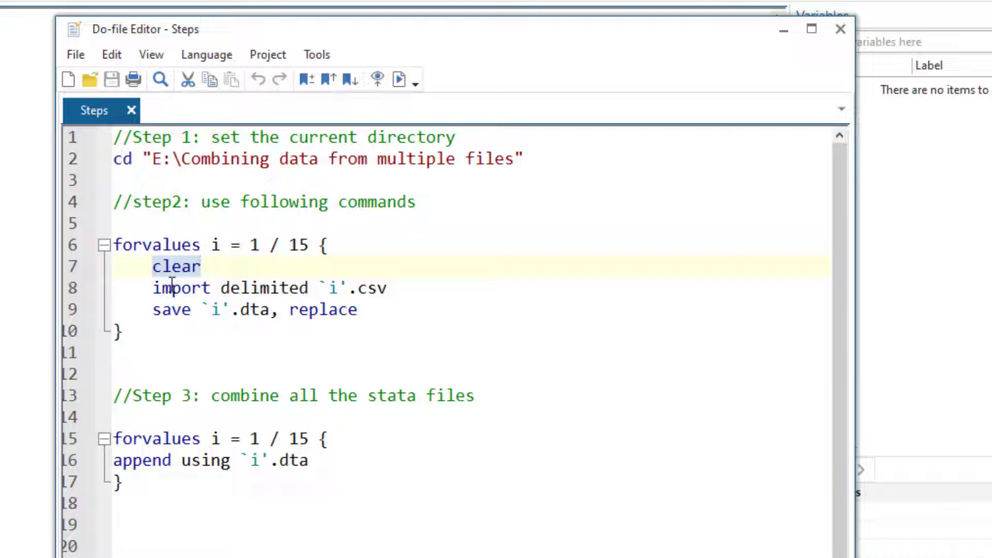
drag(154, 289, 310, 288)
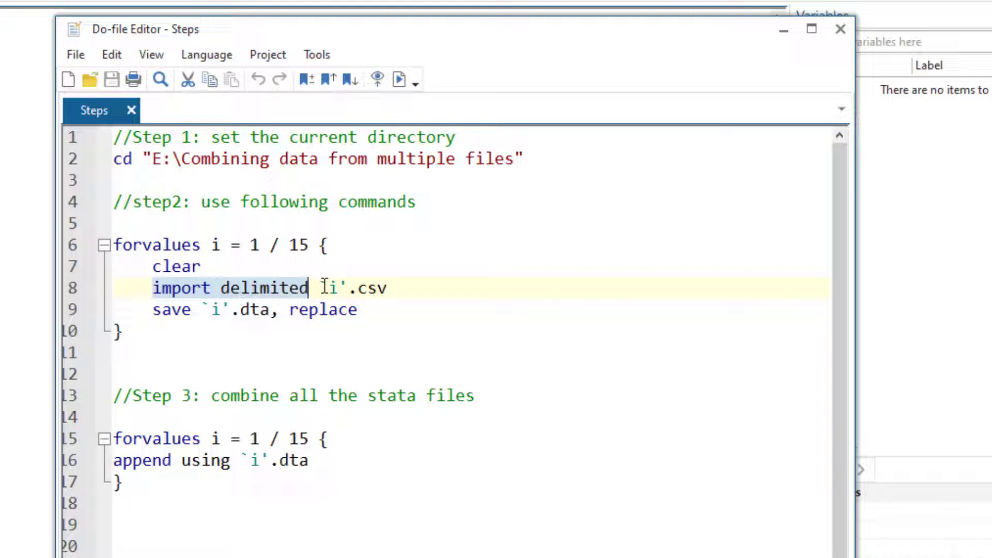
drag(318, 288, 394, 287)
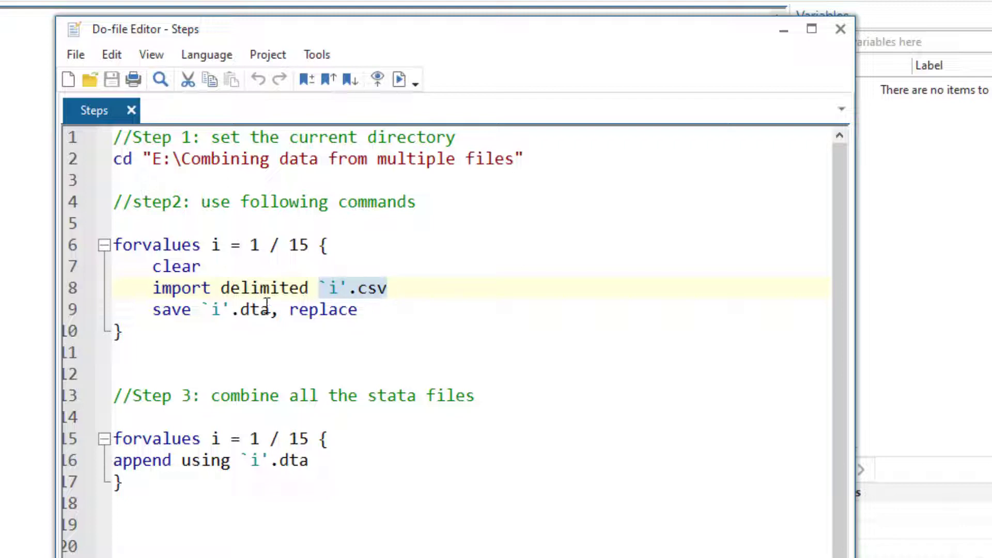
drag(275, 310, 152, 309)
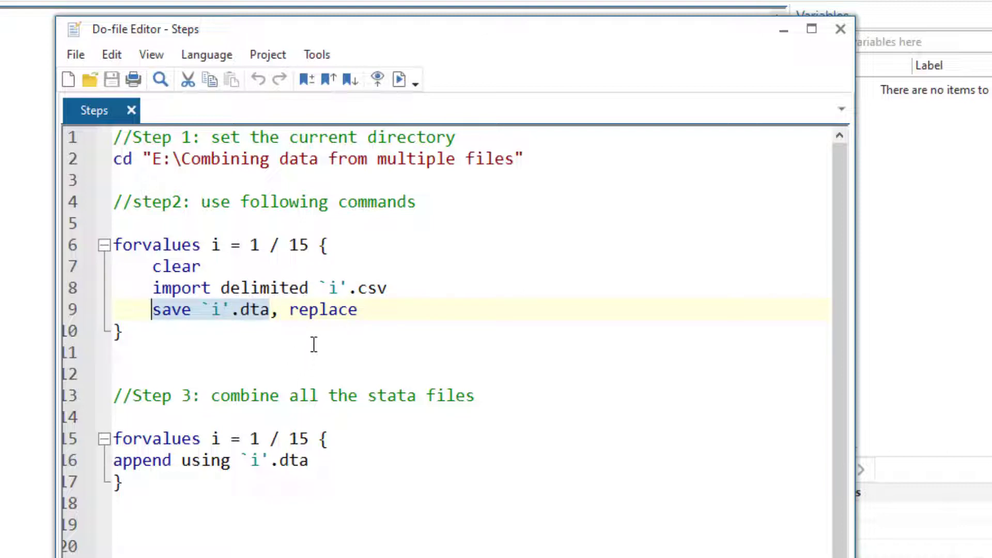
drag(392, 291, 324, 293)
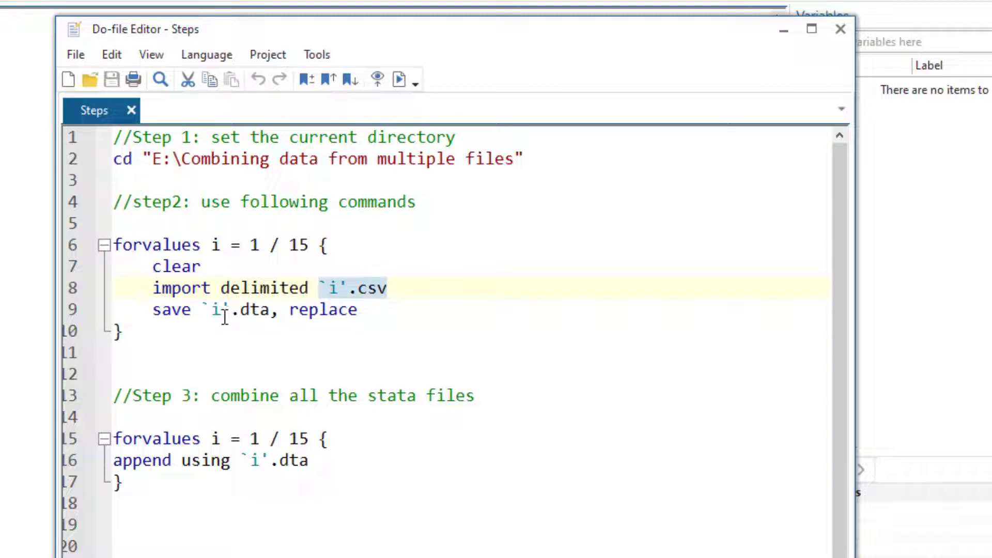
drag(231, 313, 269, 314)
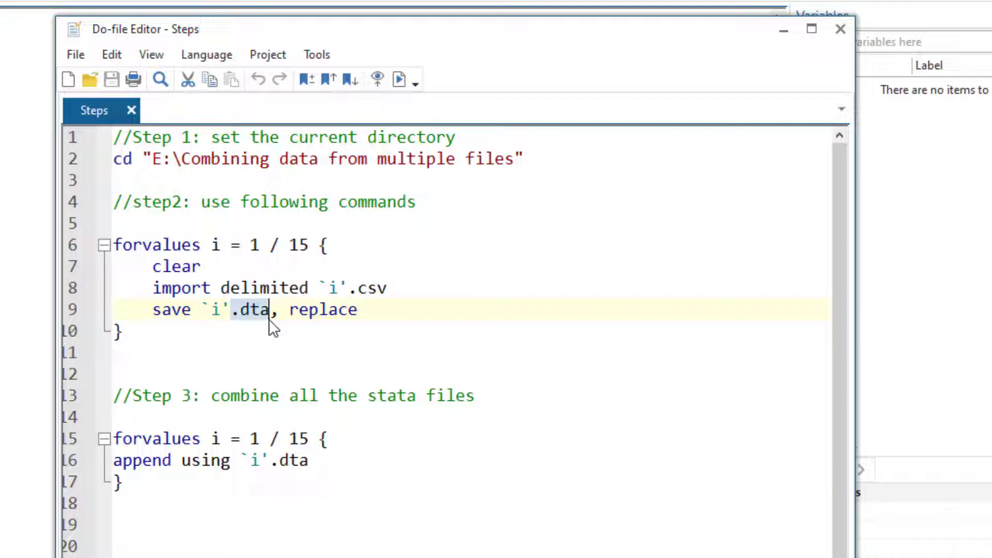
click(72, 315)
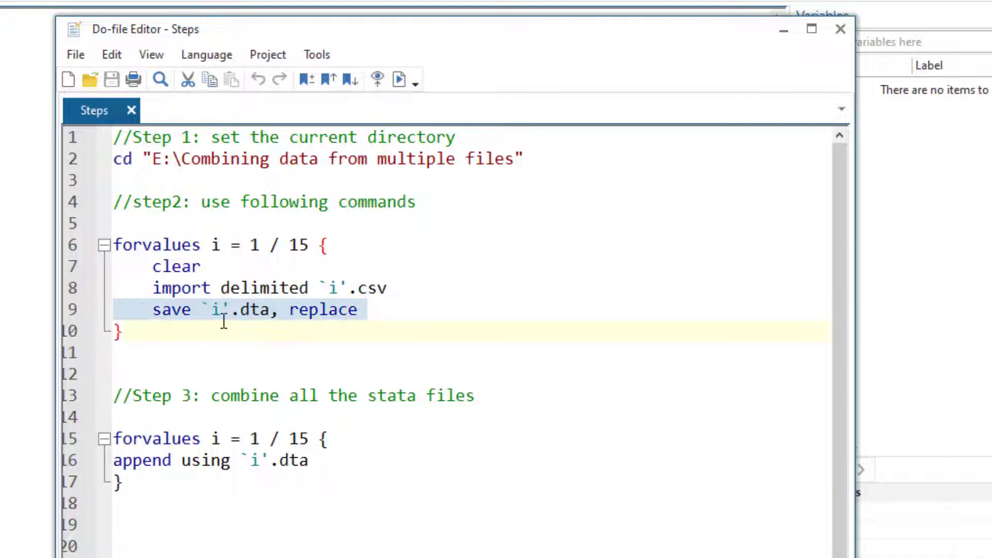
drag(203, 309, 240, 312)
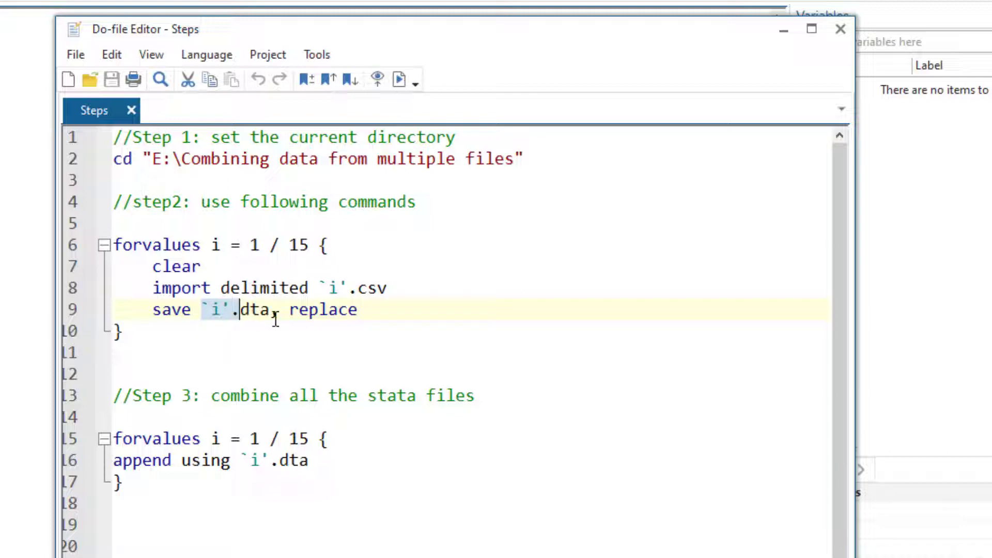
click(292, 309)
double_click(306, 309)
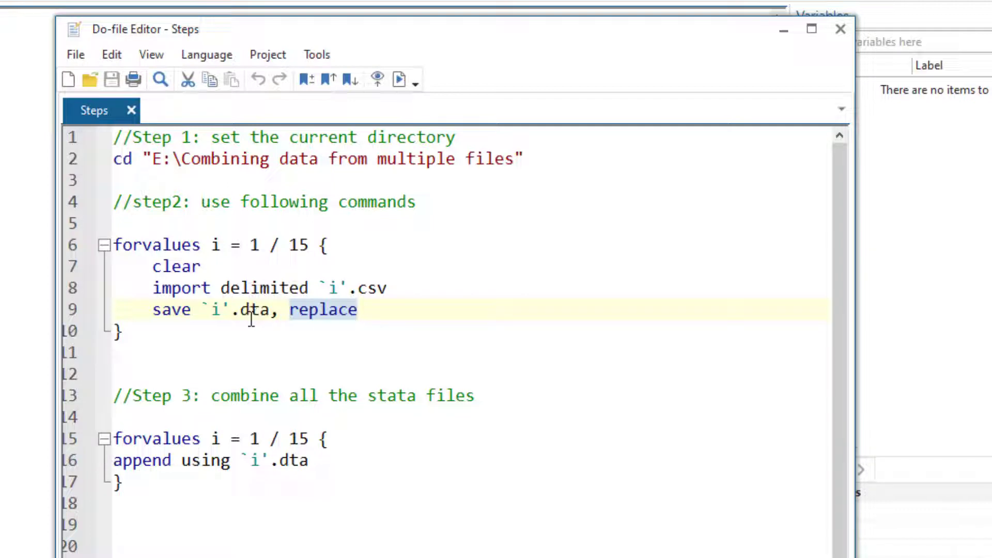
Step: Run the complete step 2 forvalues loop to import CSV files 1 to 15 and save each as a .dta file
key(ctrl+d)
drag(82, 326, 69, 251)
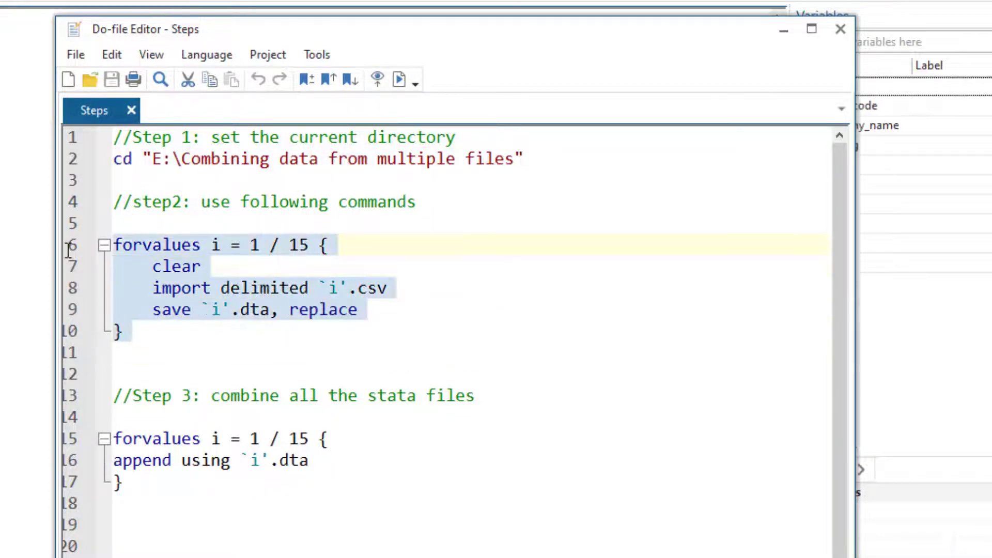
click(400, 80)
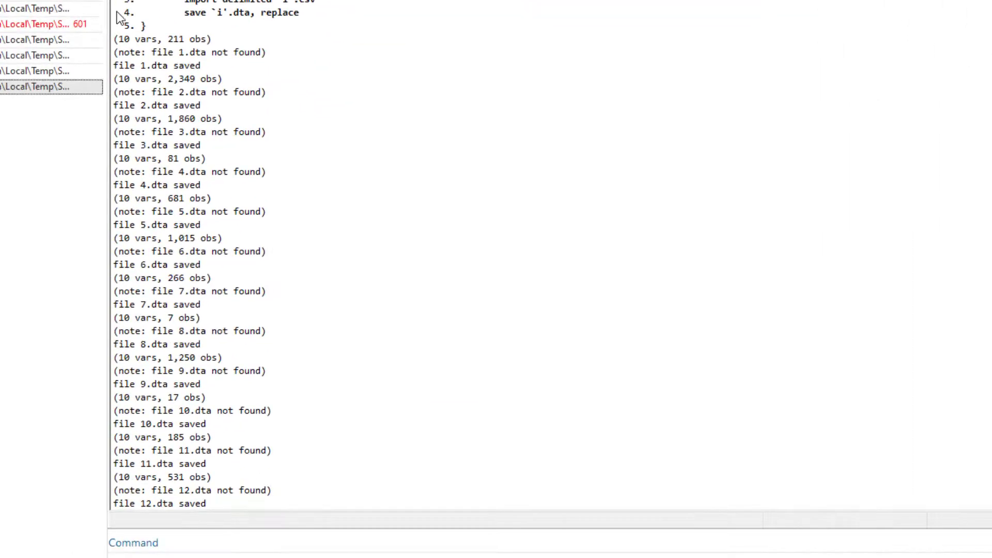
Step: Check the loop's output for the saved file messages of the first two .dta files
drag(114, 65, 202, 66)
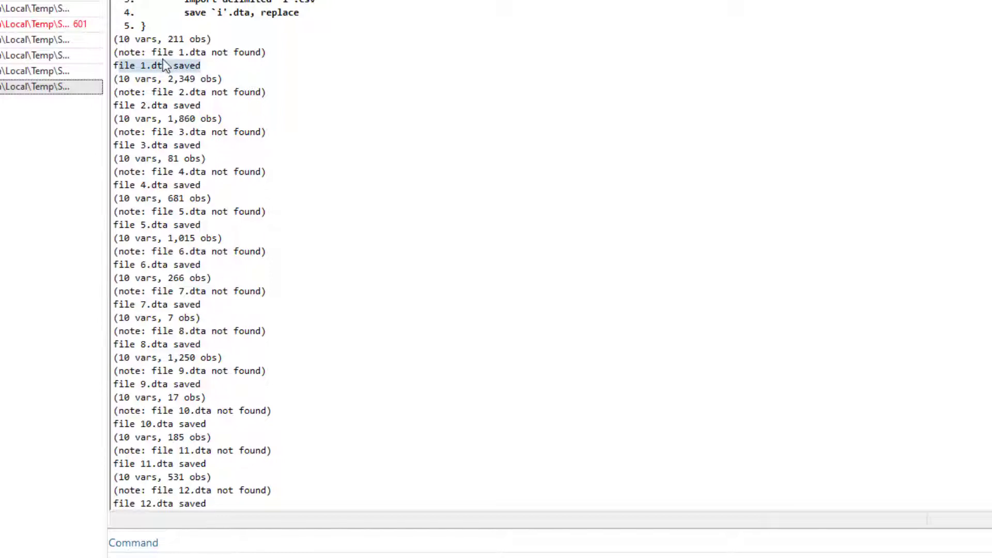
drag(141, 66, 174, 66)
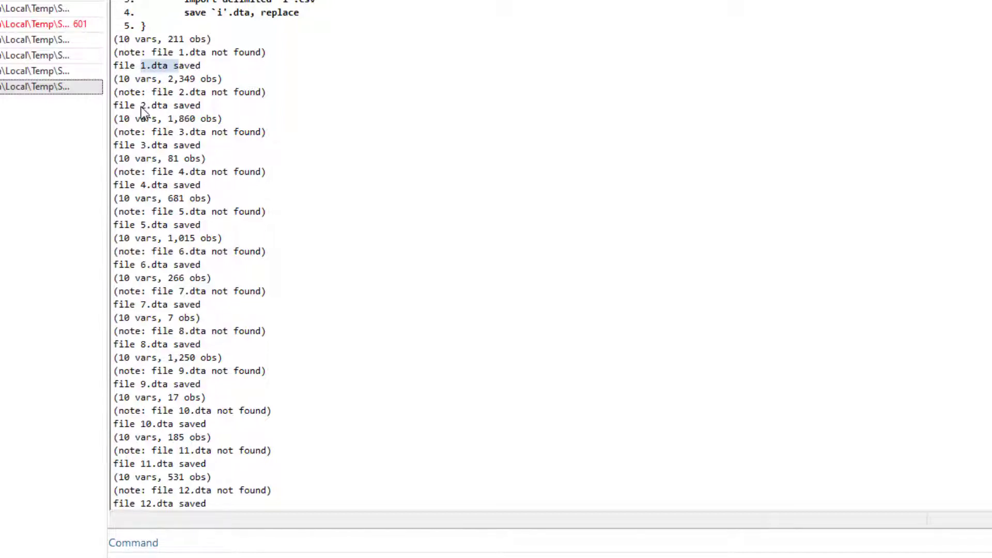
drag(141, 106, 176, 107)
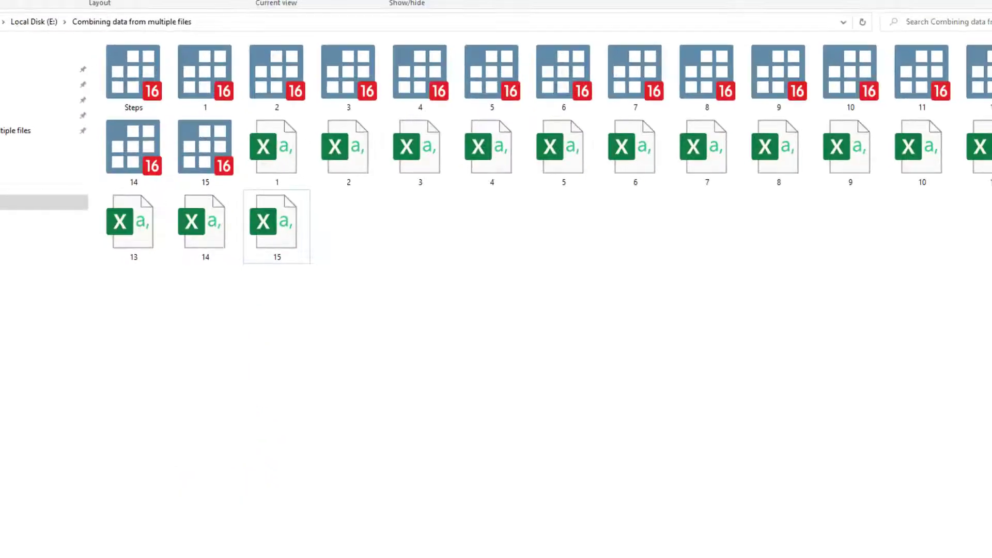
Step: Open the Stata dataset 1 from the Combining data from multiple files folder and browse its data
click(205, 73)
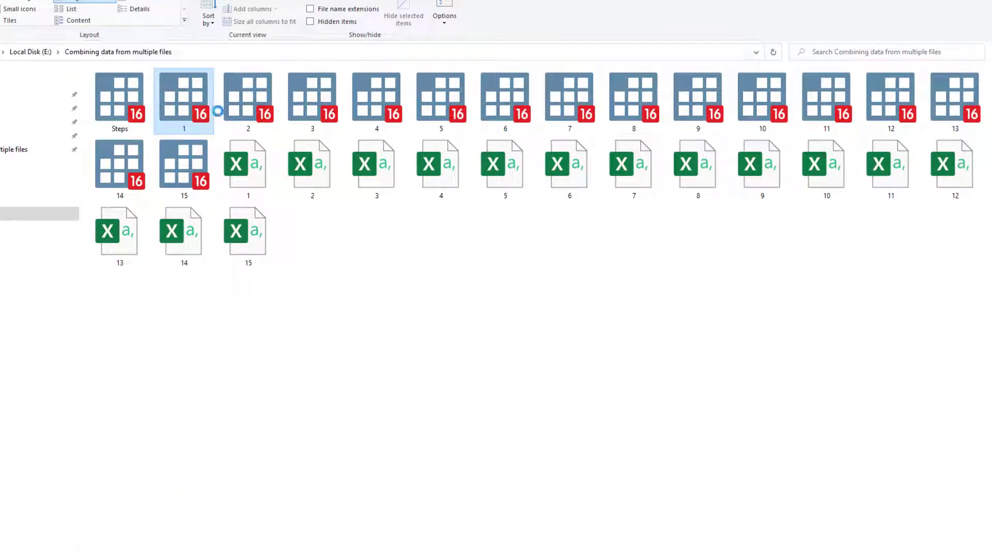
click(248, 248)
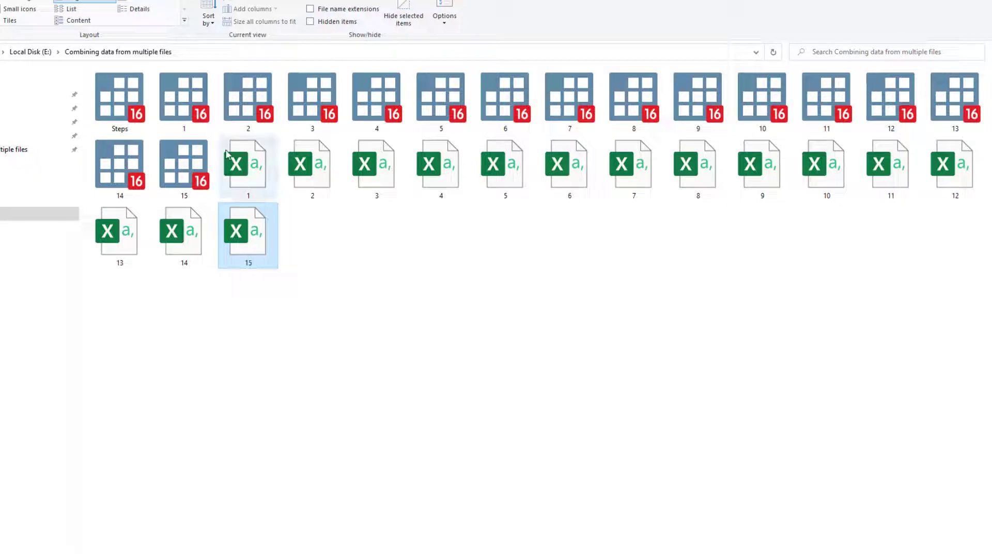
click(206, 115)
double_click(206, 114)
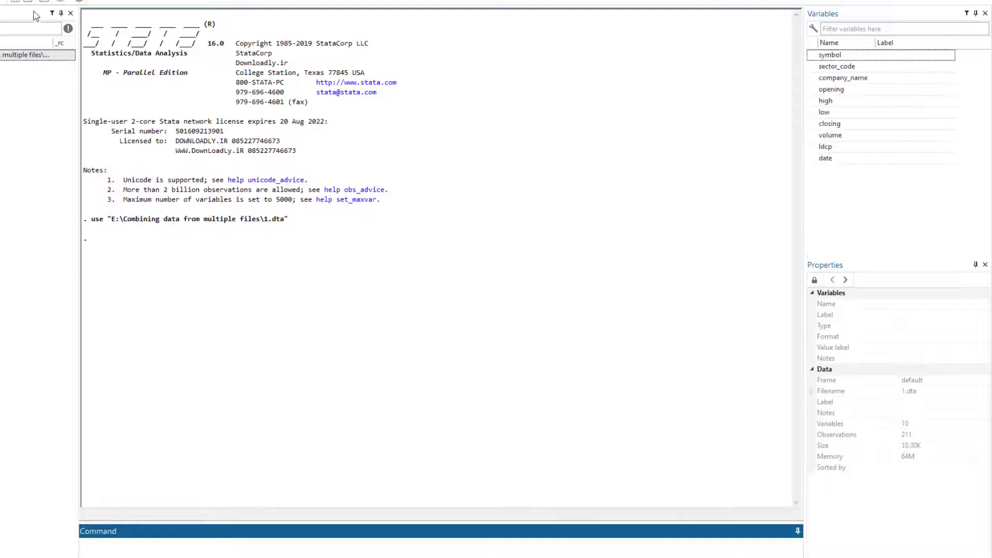
key(ctrl+8)
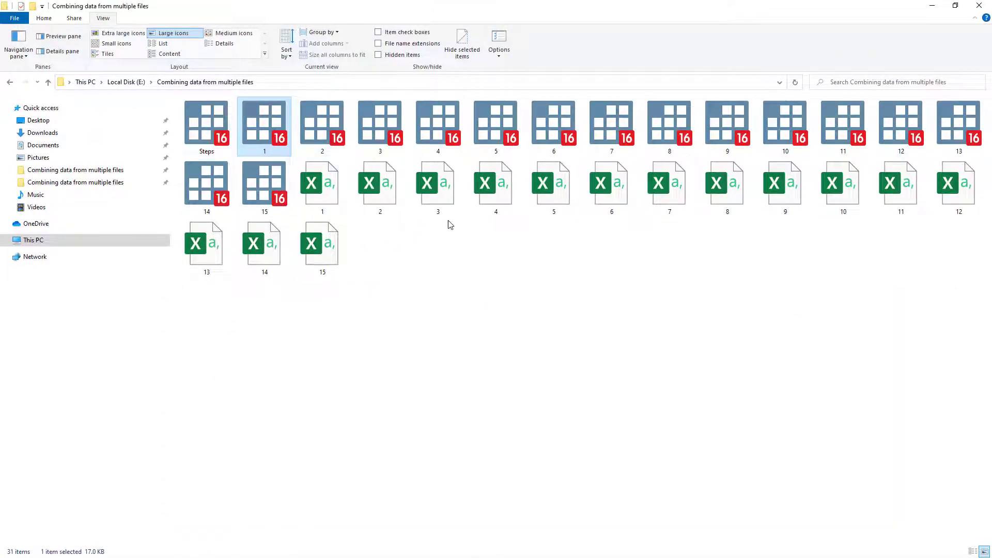
Step: Delete the Stata datasets 1 to 15 from the folder and create a subfolder named folder2
shift+click(267, 187)
key(Delete)
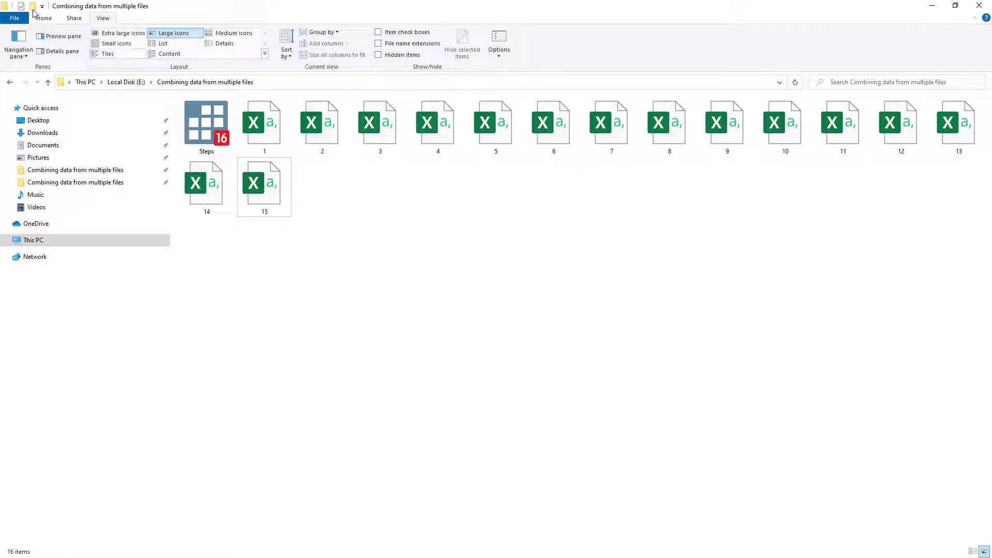
click(32, 7)
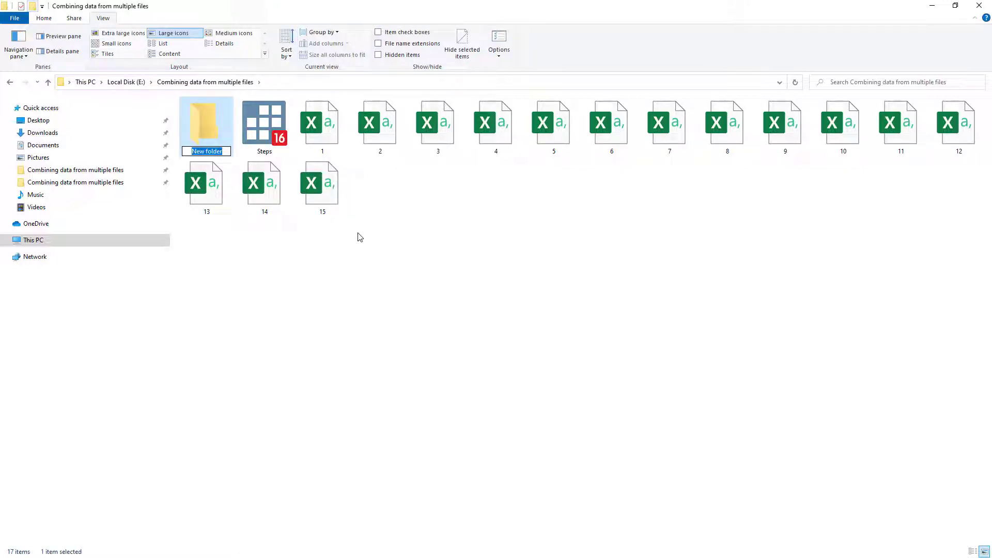
text(folder2)
click(358, 237)
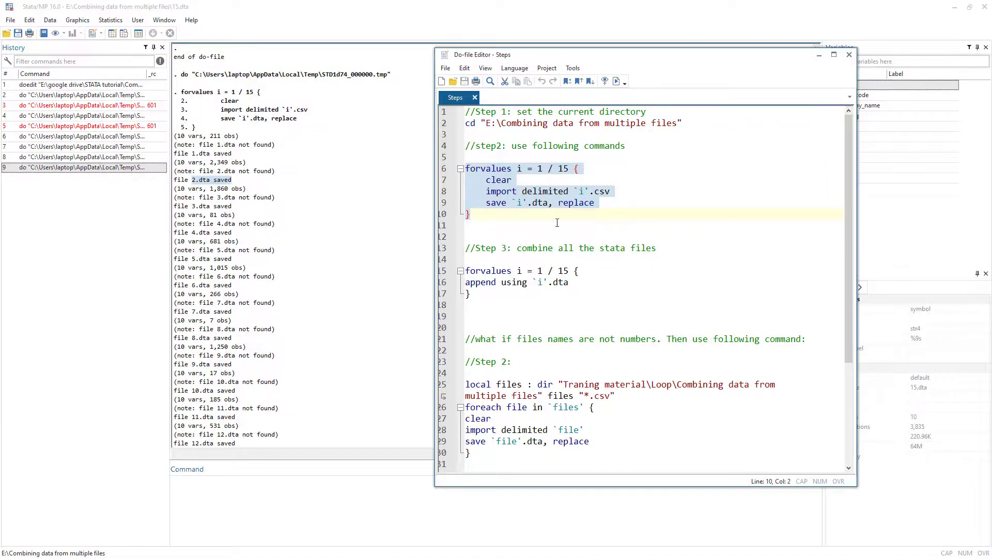
Step: Insert folder2\\ before the file name in the step 2 save command so the datasets are saved in that subfolder
click(511, 201)
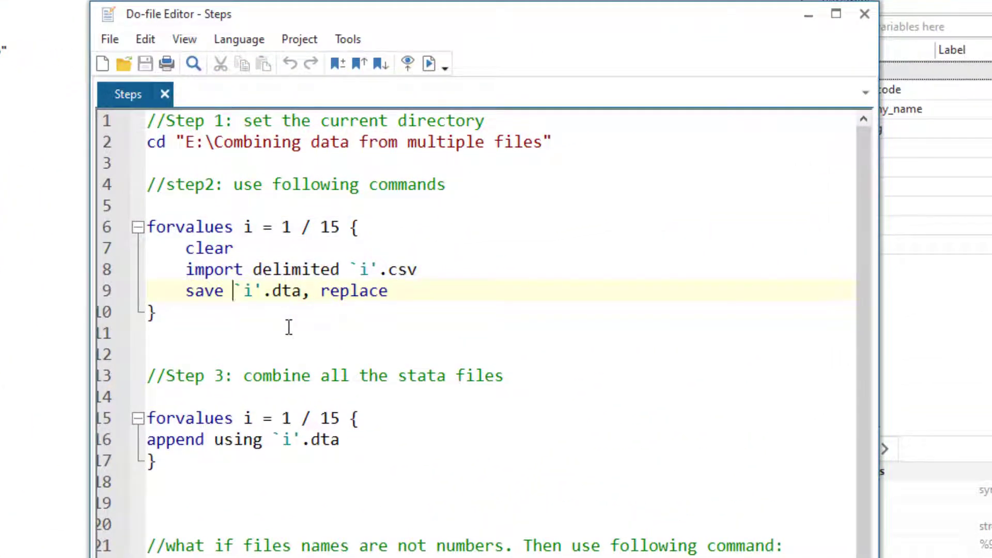
text(folder2)
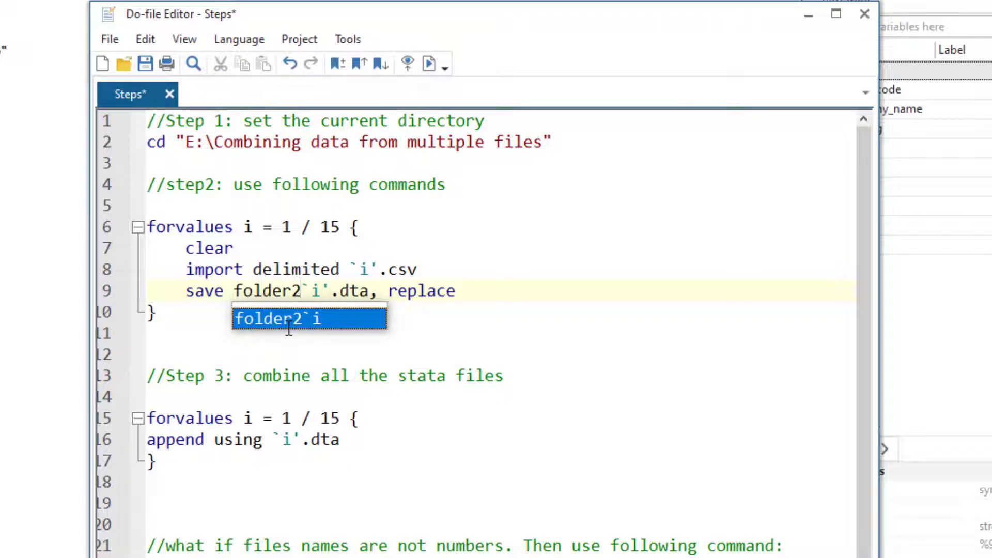
text(\\)
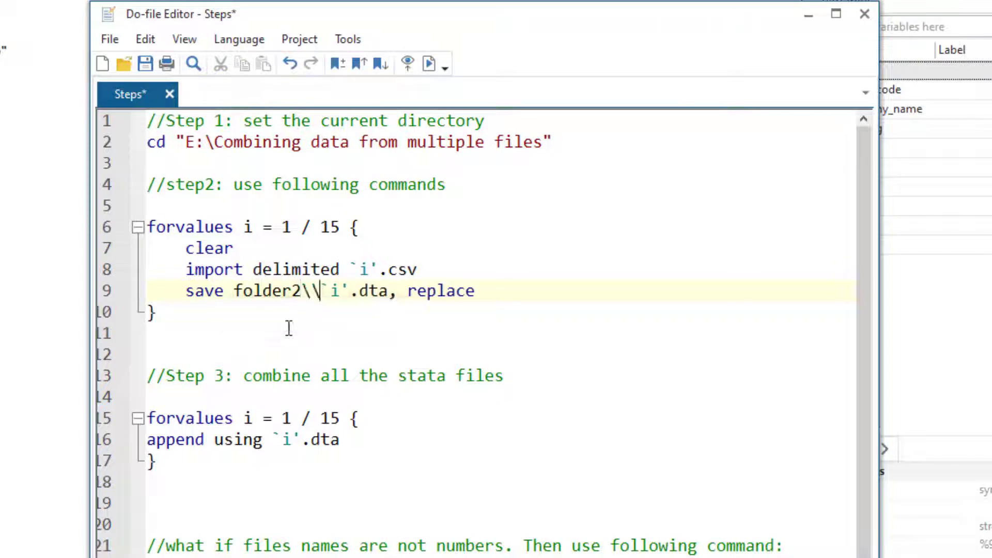
key(BackSpace)
key(BackSpace)
text(//)
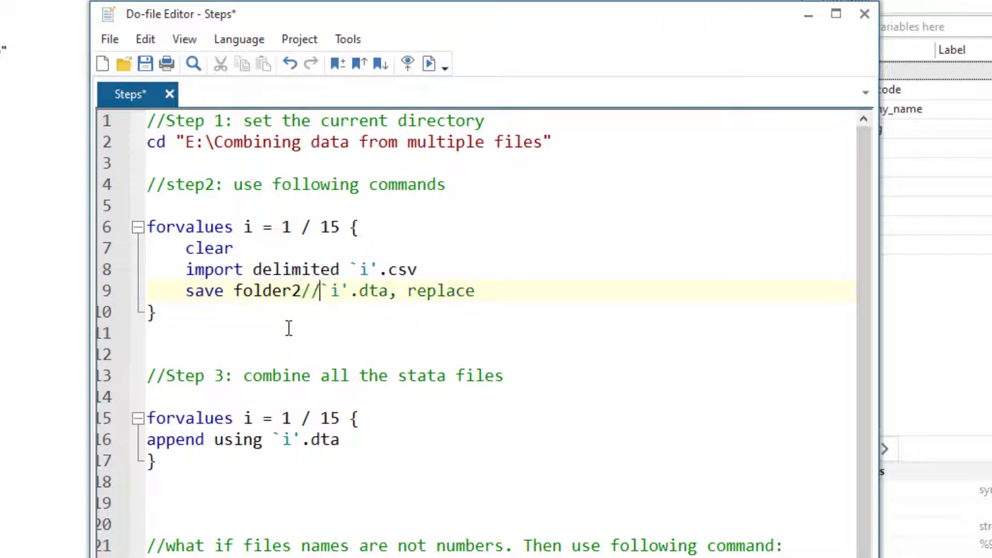
key(BackSpace)
key(BackSpace)
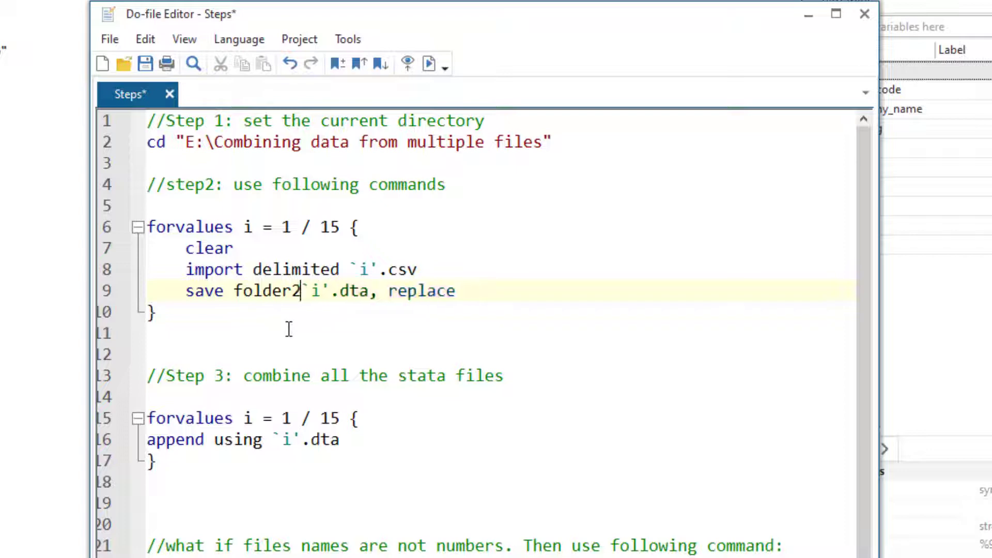
text(\\)
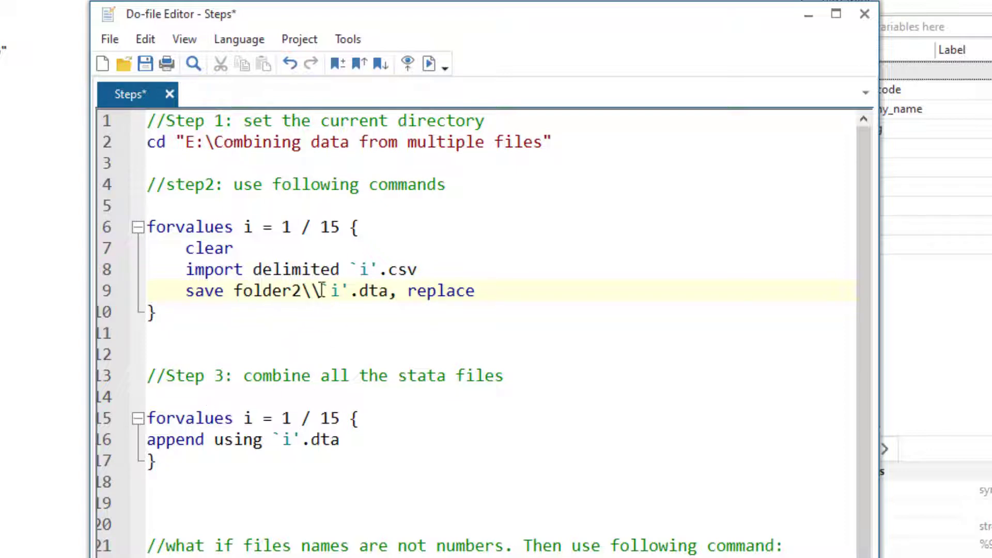
Step: Review the backslashes in the cd and save paths, and run the edited step 2 forvalues loop
drag(213, 140, 206, 140)
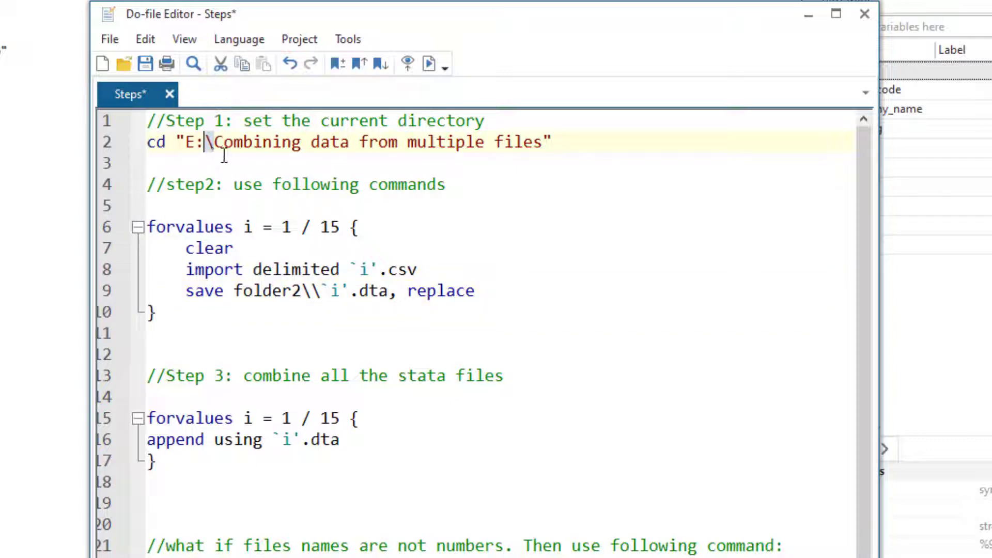
drag(215, 141, 378, 141)
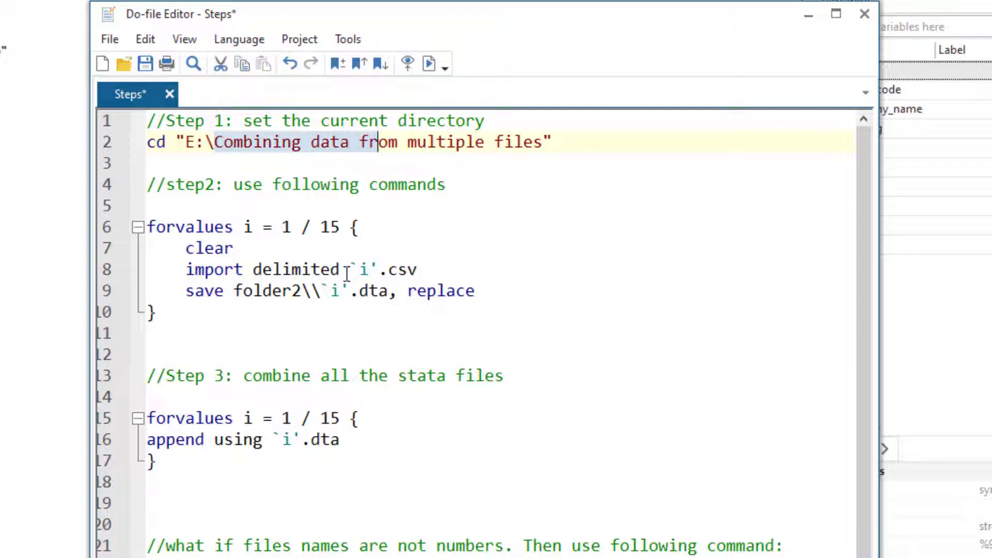
click(320, 291)
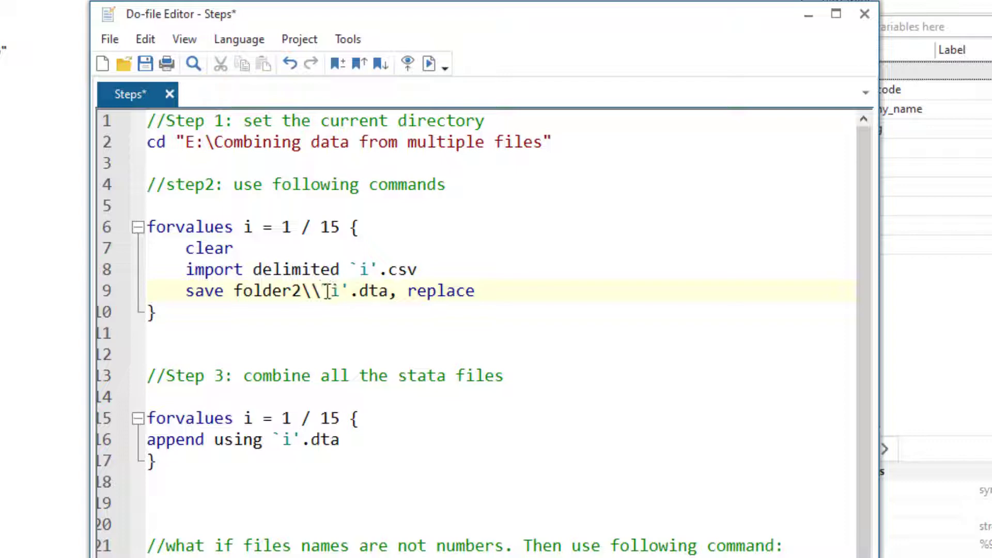
drag(327, 291, 311, 291)
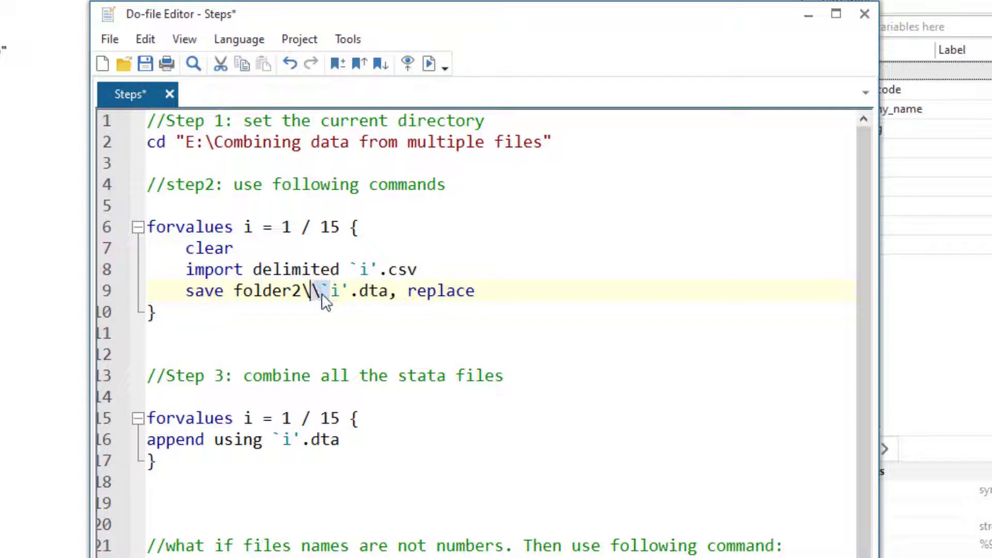
click(324, 298)
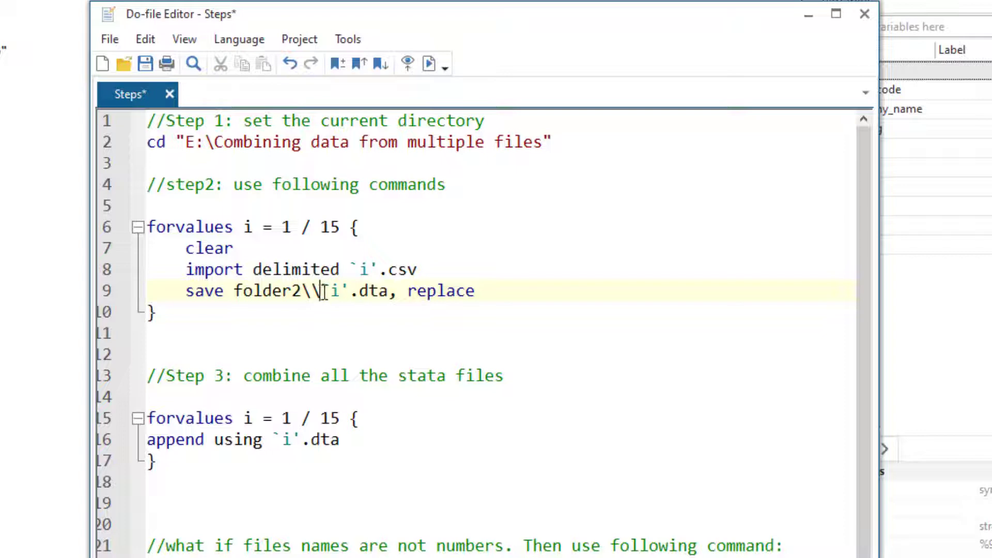
click(173, 309)
drag(172, 310, 118, 227)
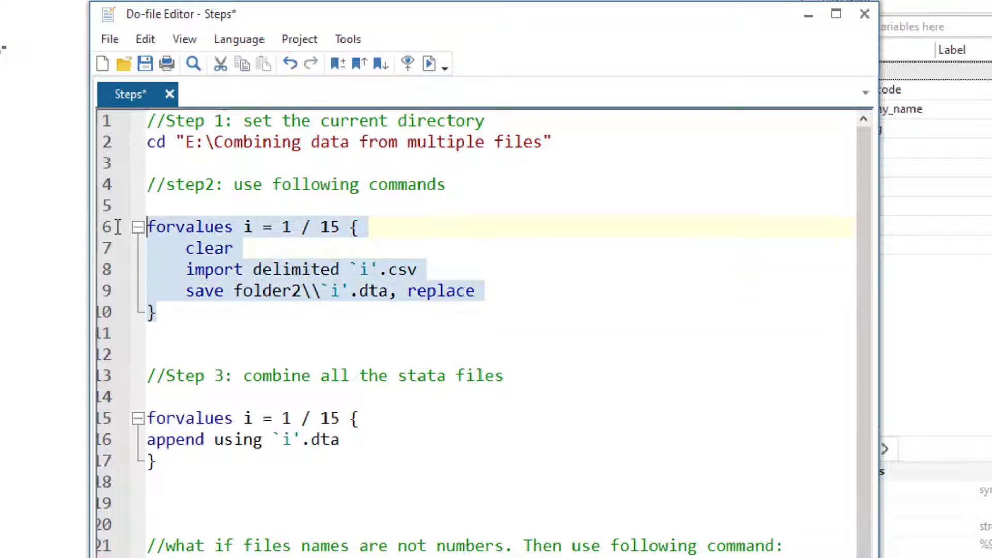
click(429, 63)
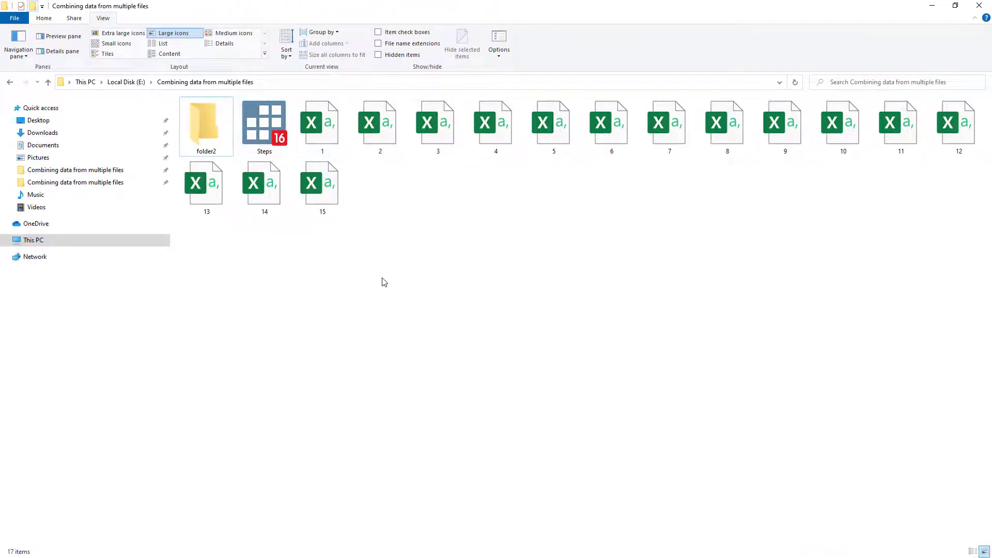
Step: Open folder2 with large icons to check its Stata datasets, and return to the Combining data from multiple files folder
double_click(197, 119)
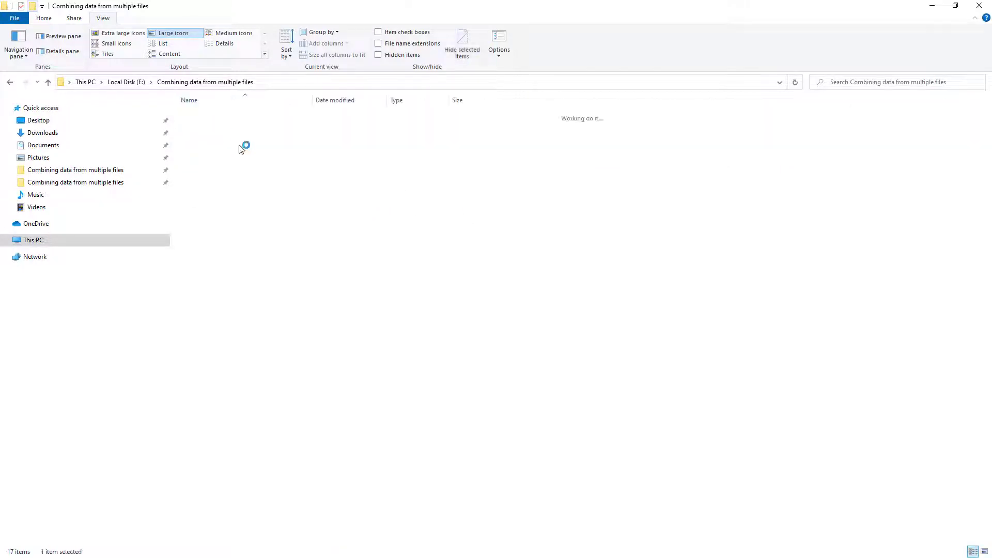
click(173, 33)
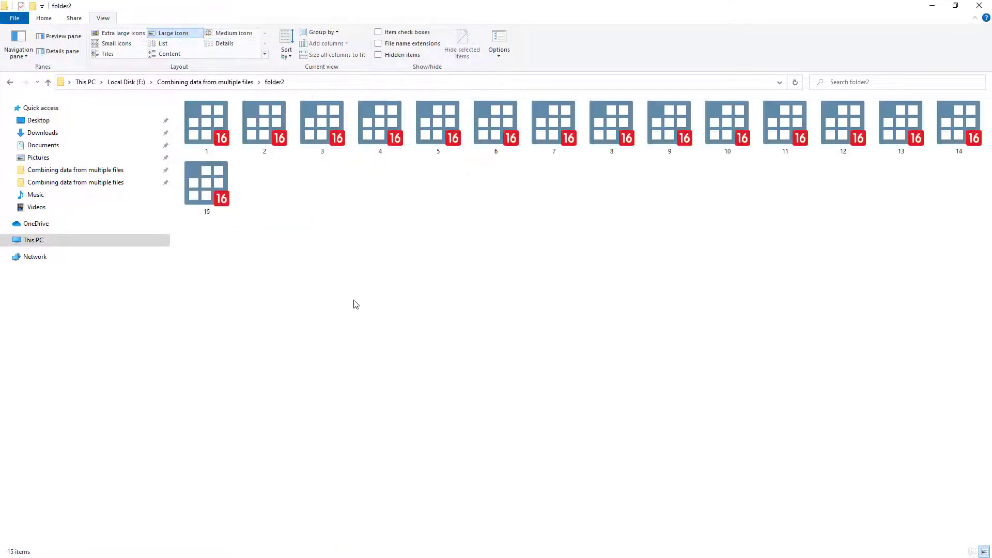
click(227, 82)
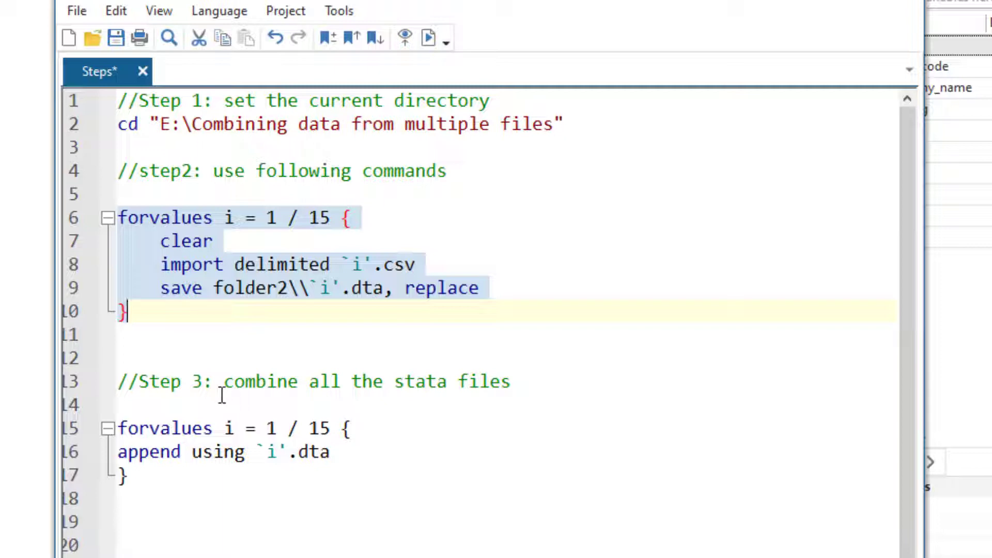
Step: Review the Step 3 append command and the save messages that the step 2 loop produced
drag(211, 381, 121, 381)
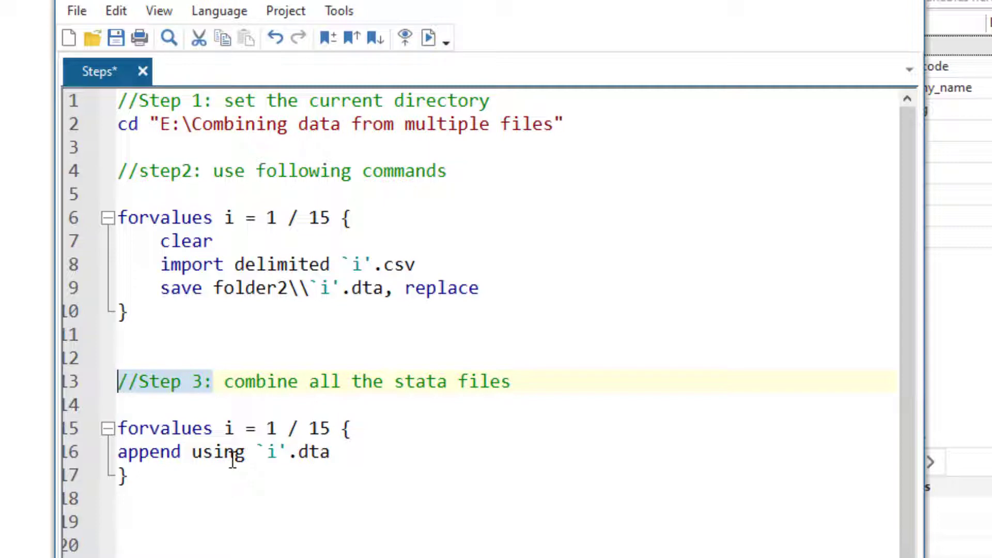
double_click(133, 450)
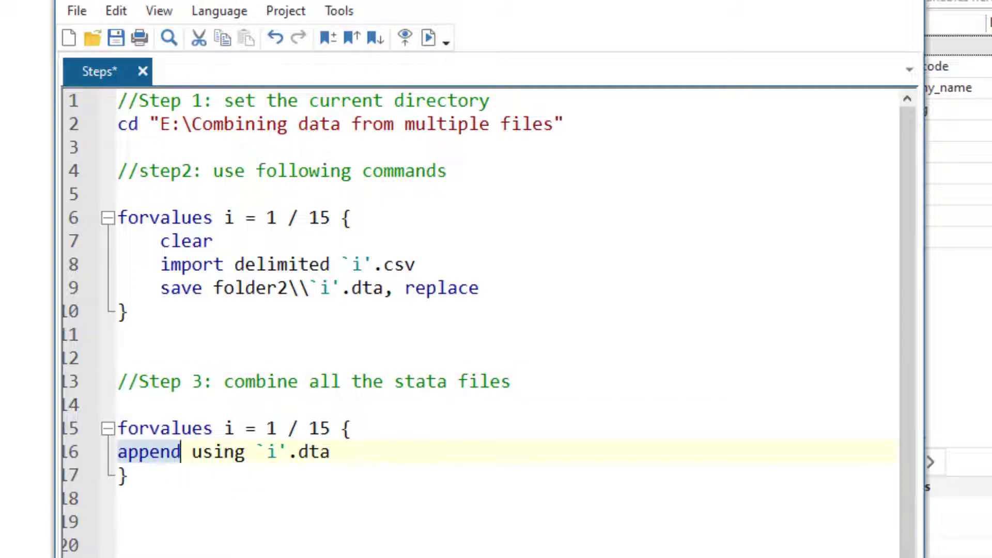
key(alt+Tab)
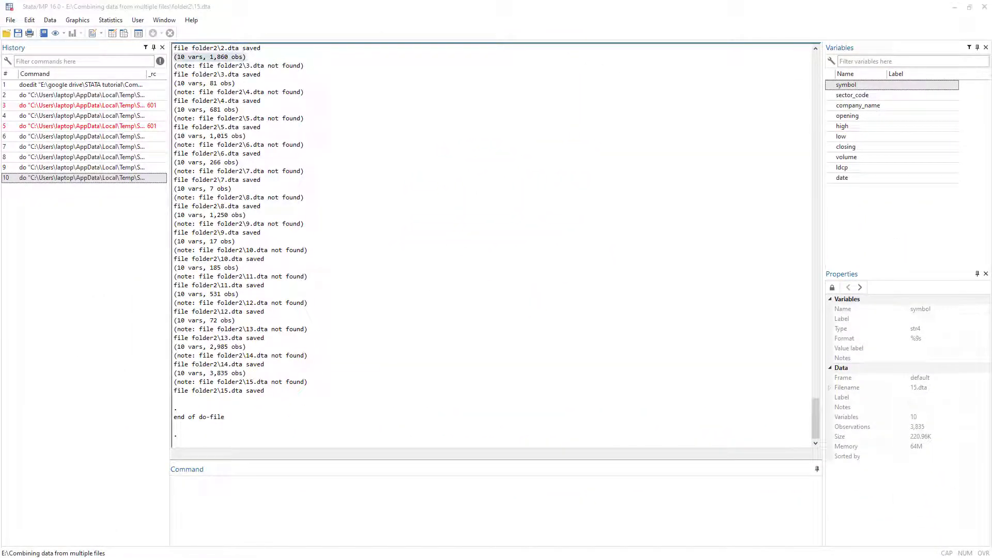
drag(246, 58, 410, 147)
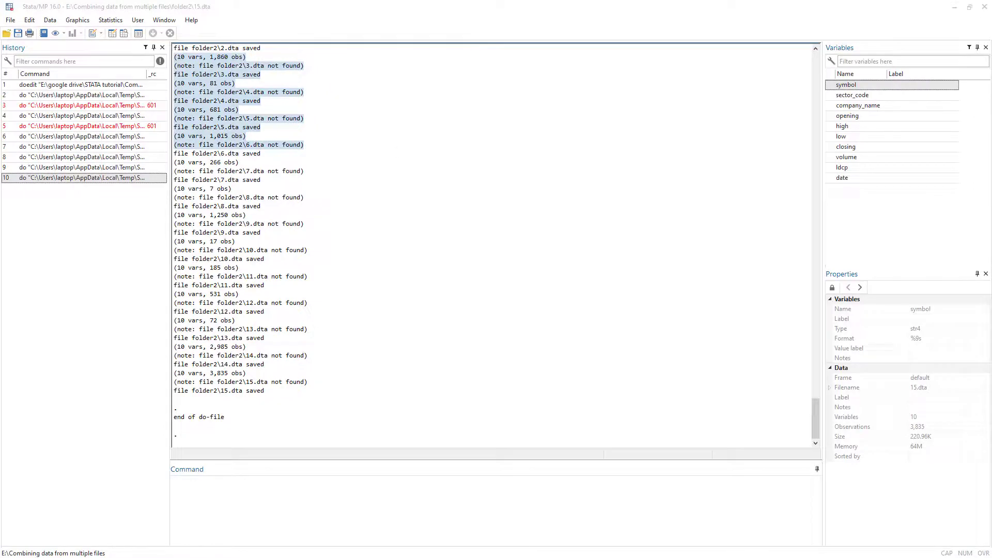
Step: Open the loaded dataset 15 in the Data Editor, look through it down to the last observation, and close it
key(ctrl+8)
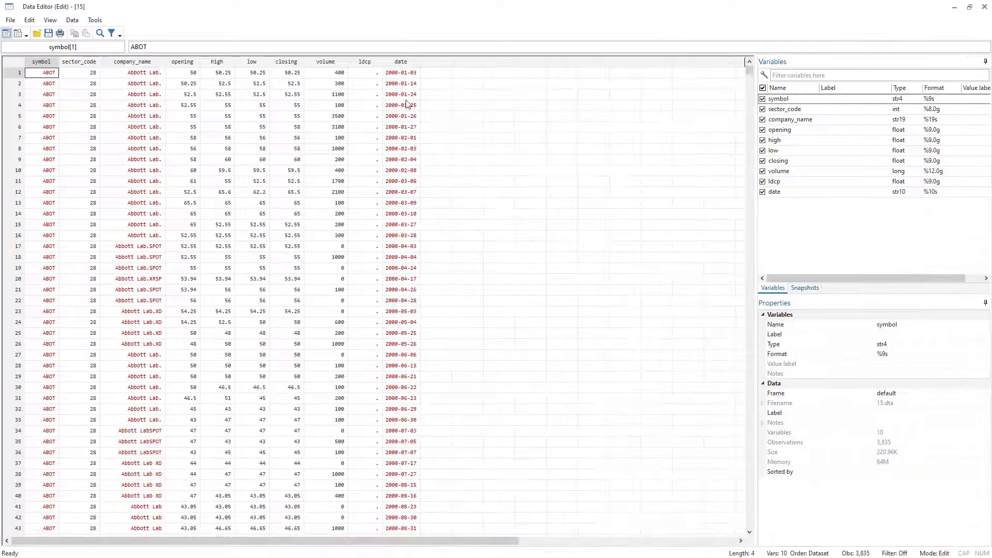
drag(439, 76, 557, 107)
click(499, 73)
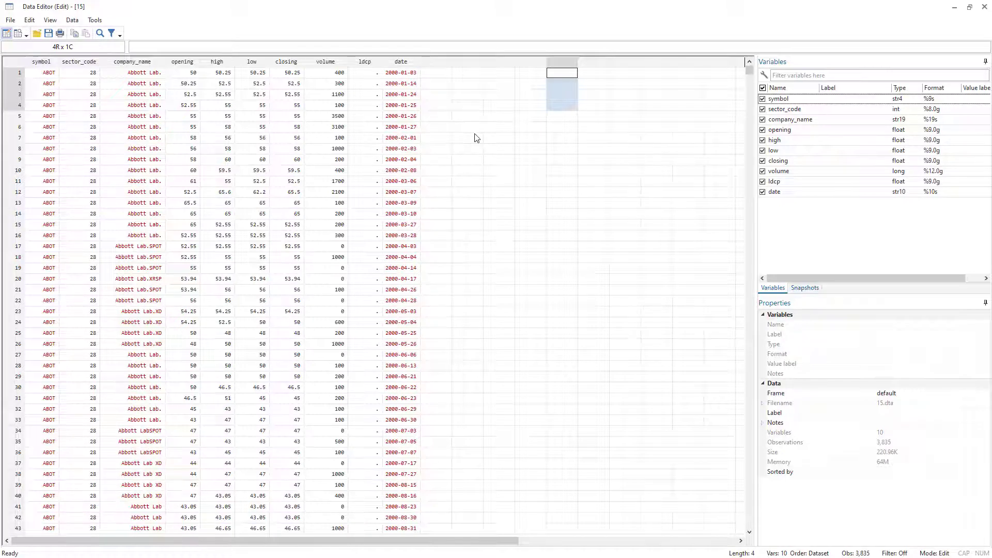
click(433, 90)
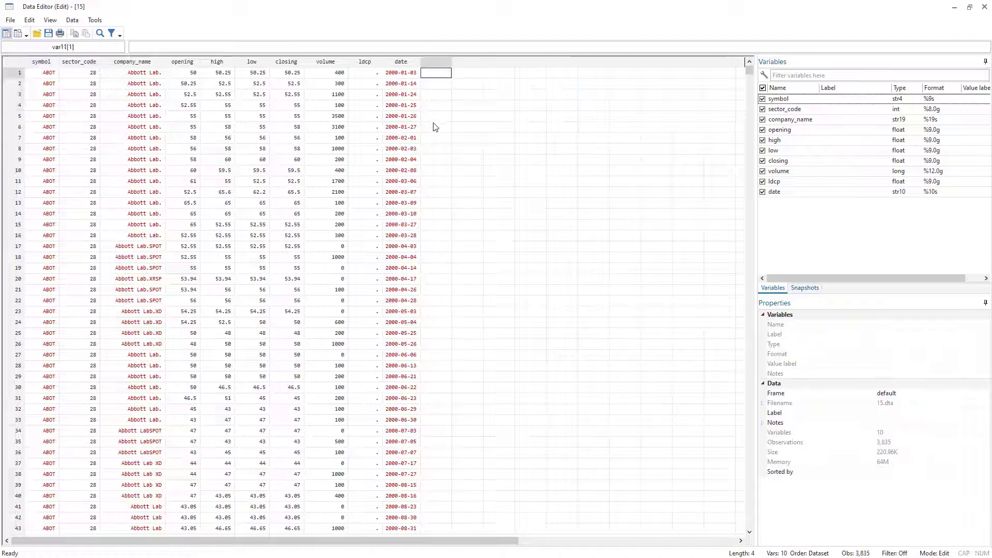
click(467, 62)
drag(504, 78, 500, 109)
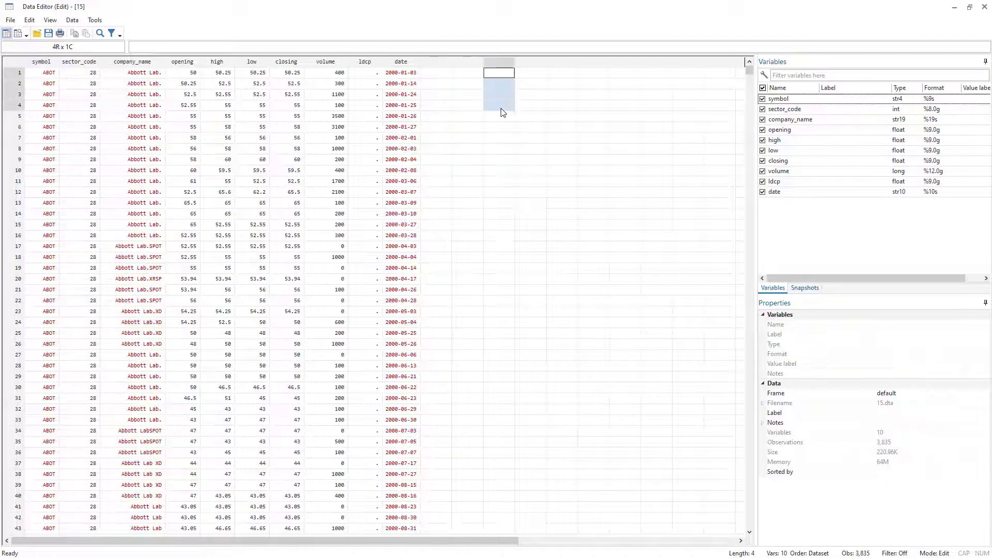
scroll(619, 261, down, 14)
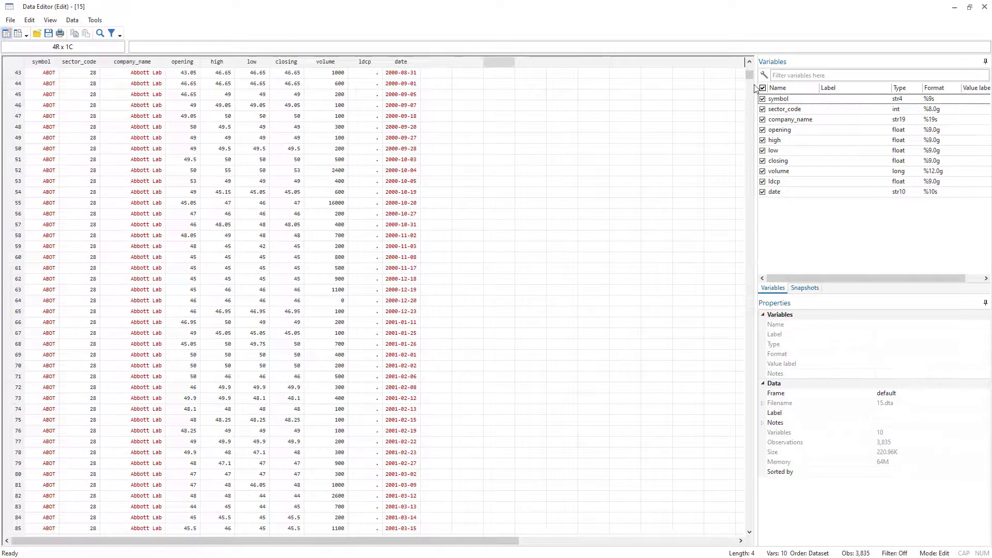
drag(749, 75, 755, 533)
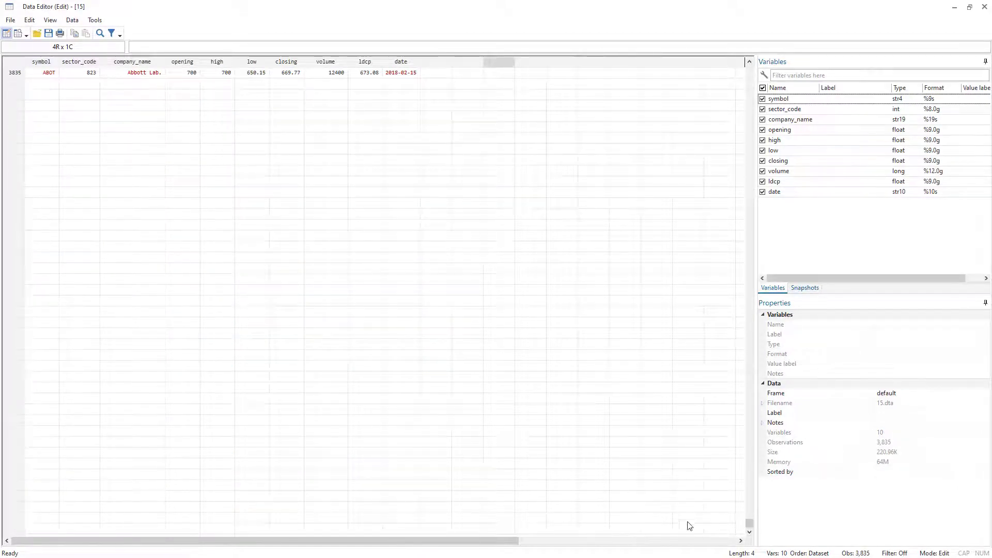
mouse_move(749, 523)
mouse_down()
mouse_move(750, 70)
mouse_move(749, 524)
mouse_up()
drag(749, 524, 782, 62)
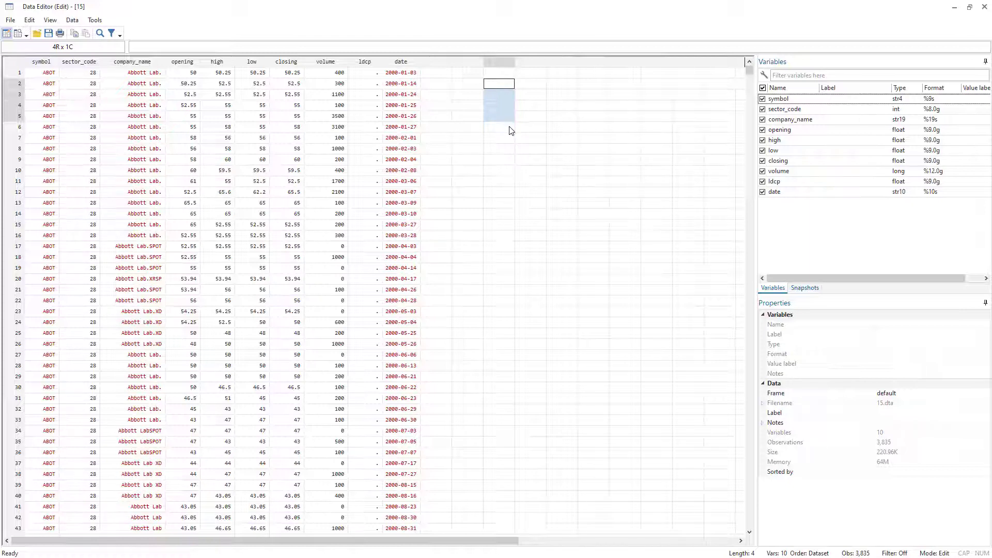
click(984, 7)
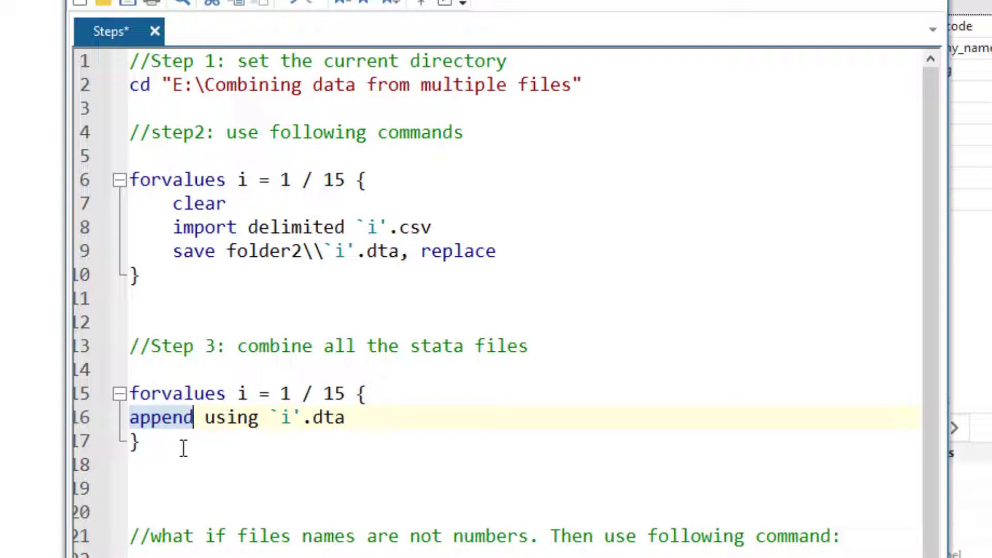
Step: Insert folder2\\ before the dataset name in the Step 3 append command
click(163, 447)
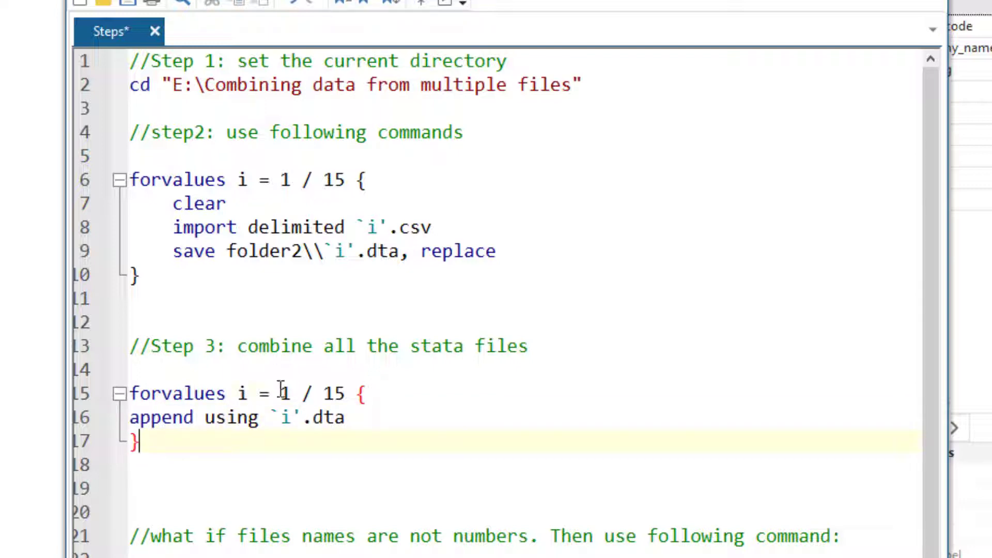
drag(281, 389, 355, 394)
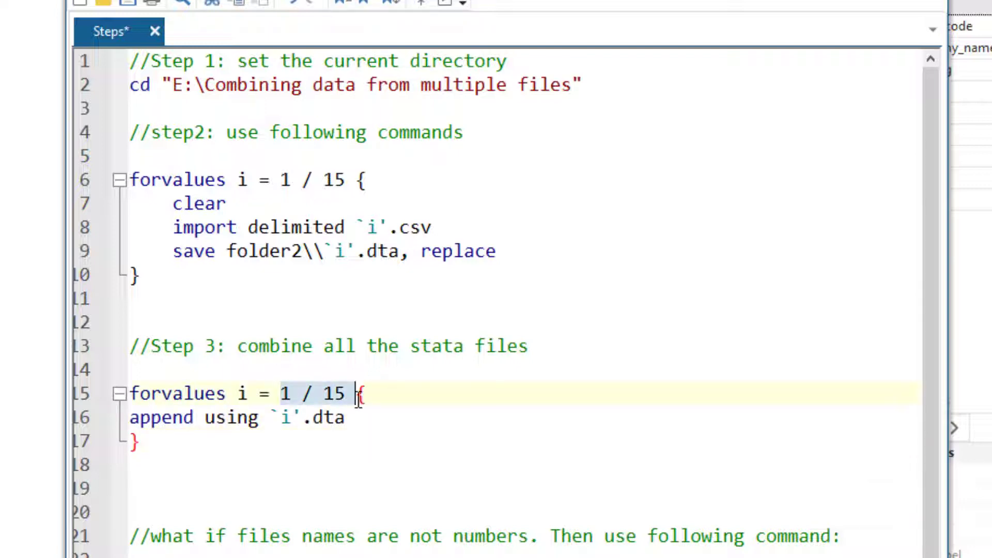
double_click(150, 416)
double_click(248, 416)
click(279, 417)
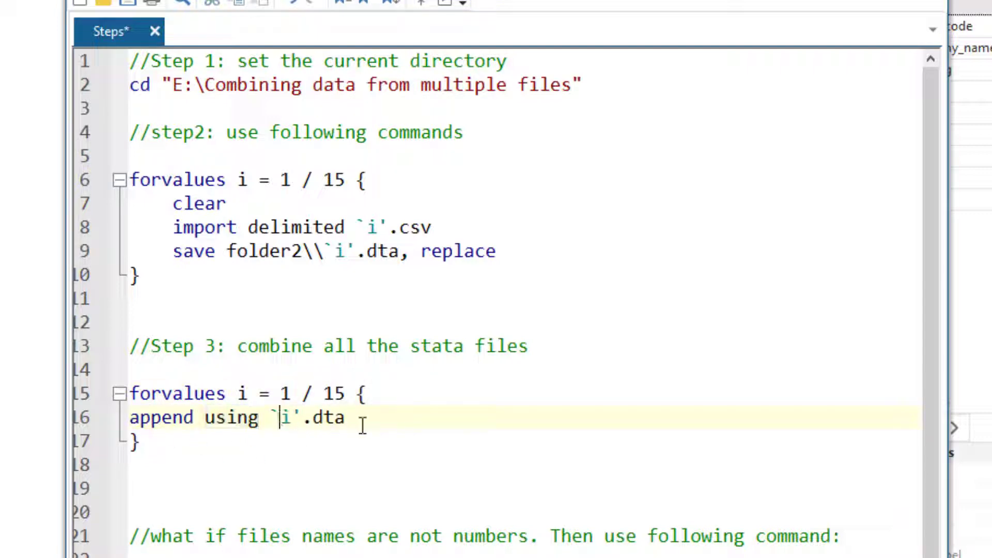
drag(363, 426, 276, 417)
click(270, 417)
text(folder2)
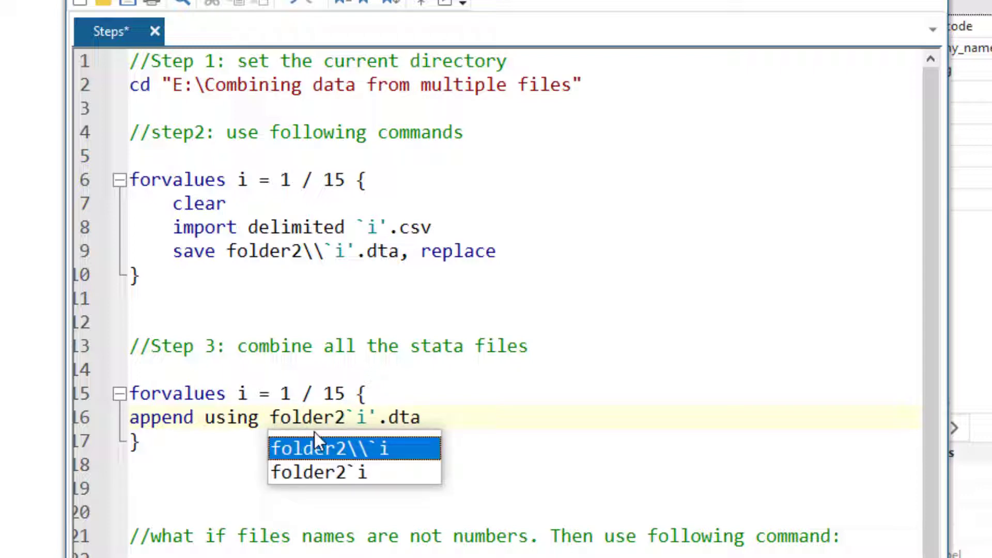
text(\\)
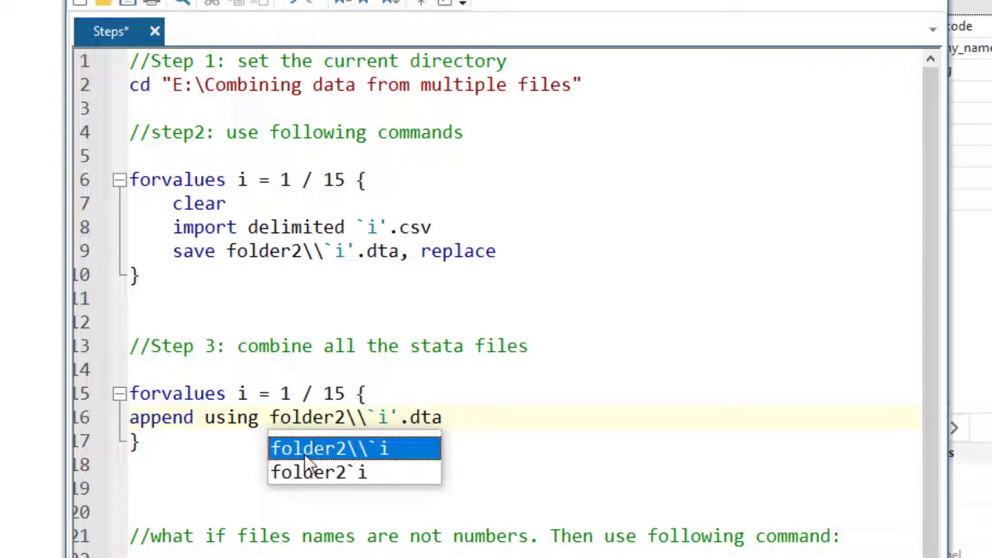
drag(226, 431, 62, 401)
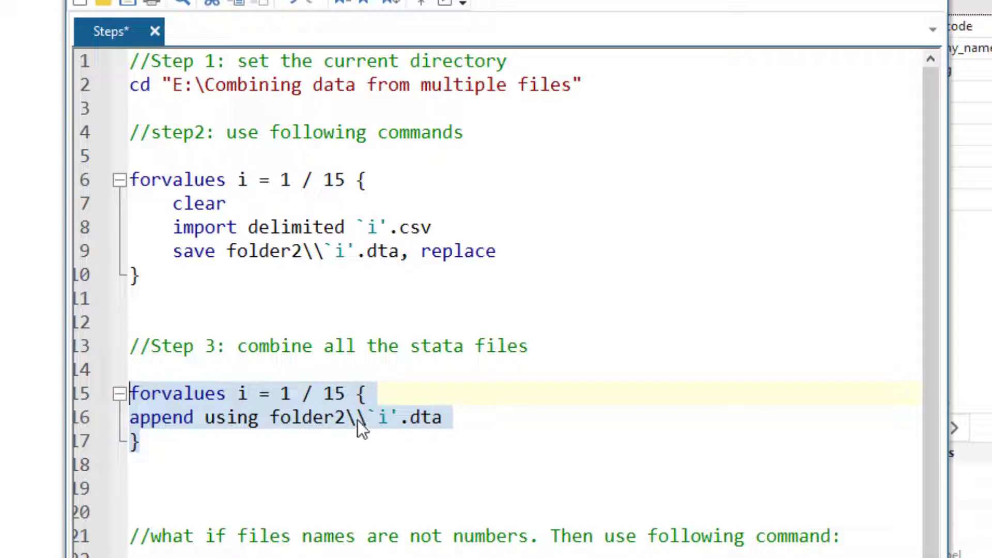
drag(365, 422, 282, 431)
key(Delete)
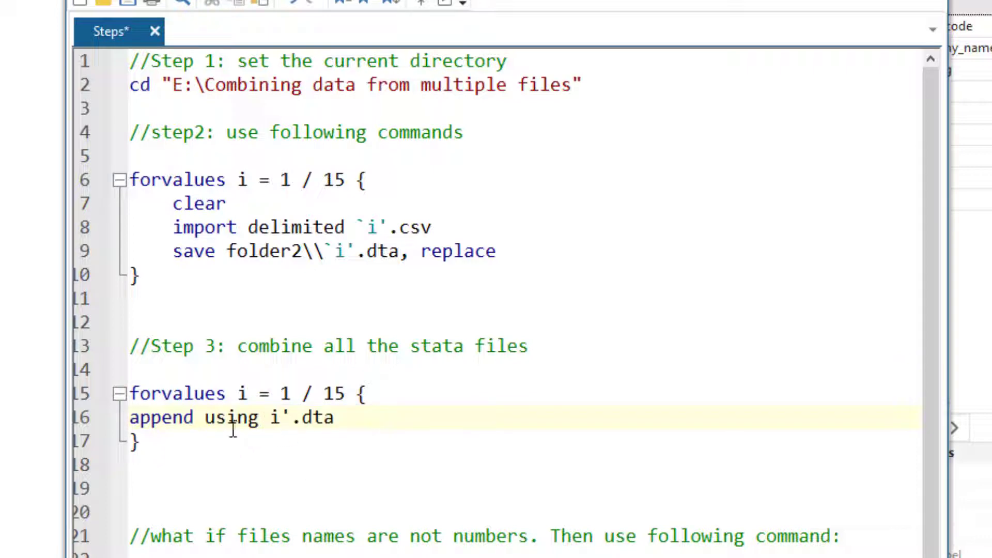
key(ctrl+z)
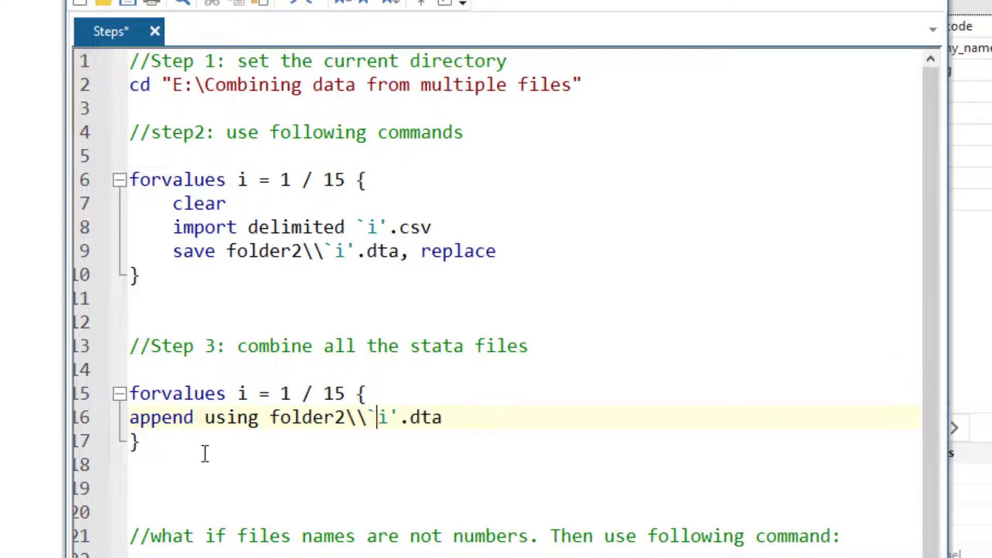
Step: Run only the Step 3 forvalues loop that appends the 15 datasets from folder2
drag(205, 453, 103, 393)
click(445, 3)
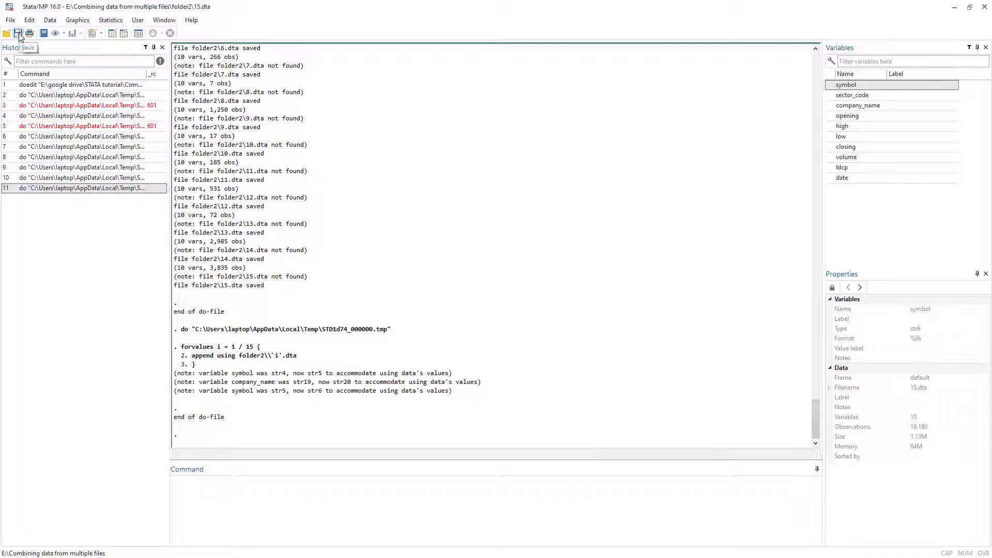
Step: Run unique symbol on the combined data to check the number of distinct symbols
click(273, 532)
text(uniau)
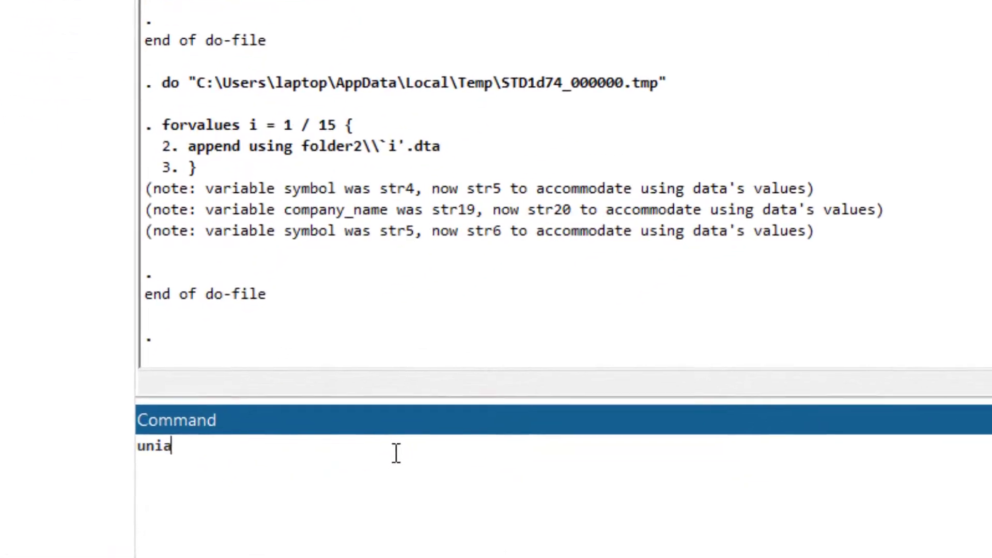
key(BackSpace)
key(BackSpace)
text(qu)
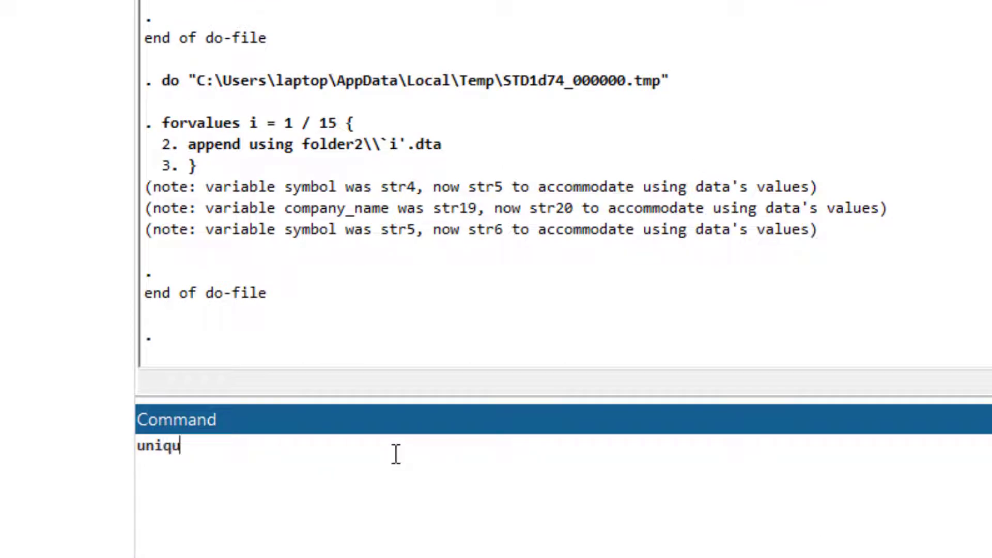
text(y)
key(BackSpace)
text(e symbol)
key(Return)
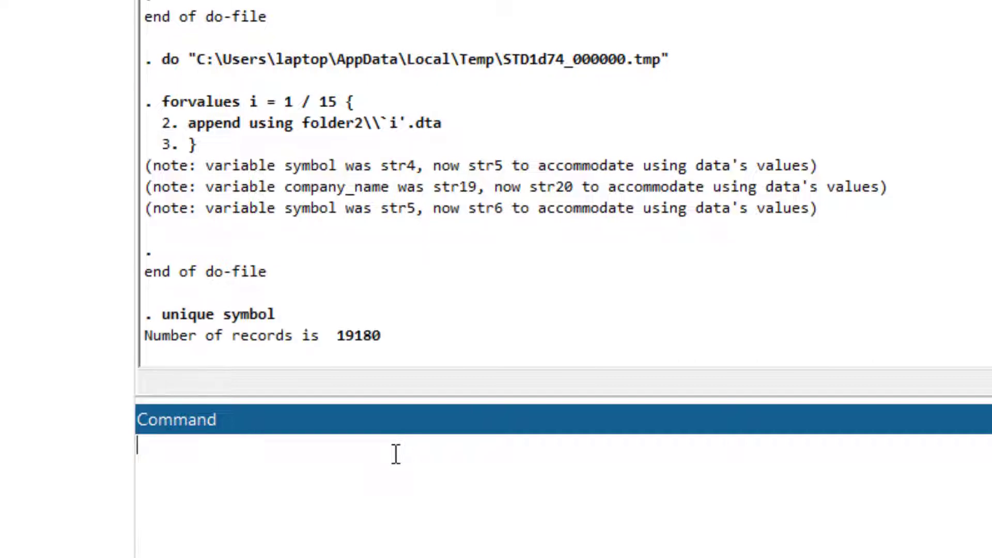
drag(502, 267, 480, 270)
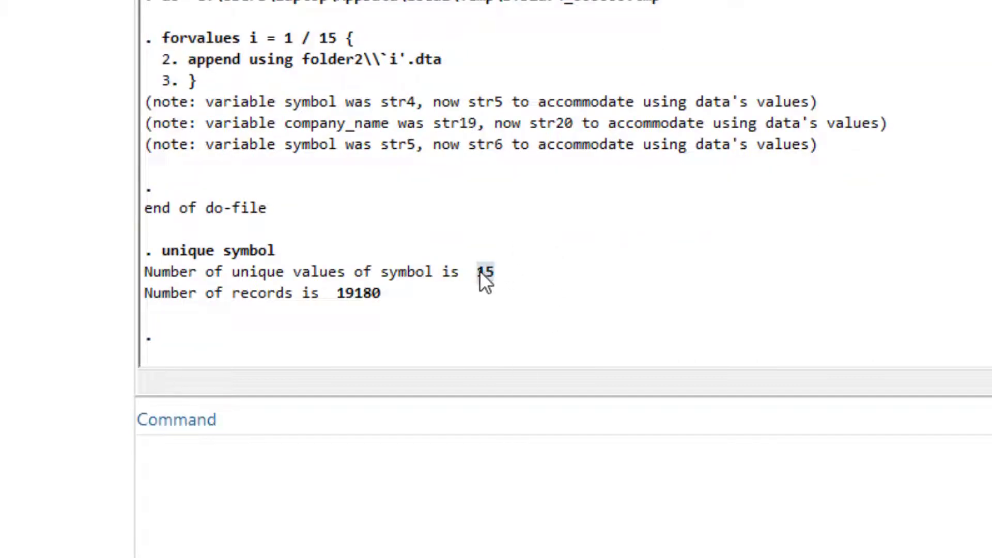
Step: Run tabulate symbol to examine the frequency of each symbol in the combined data
click(392, 541)
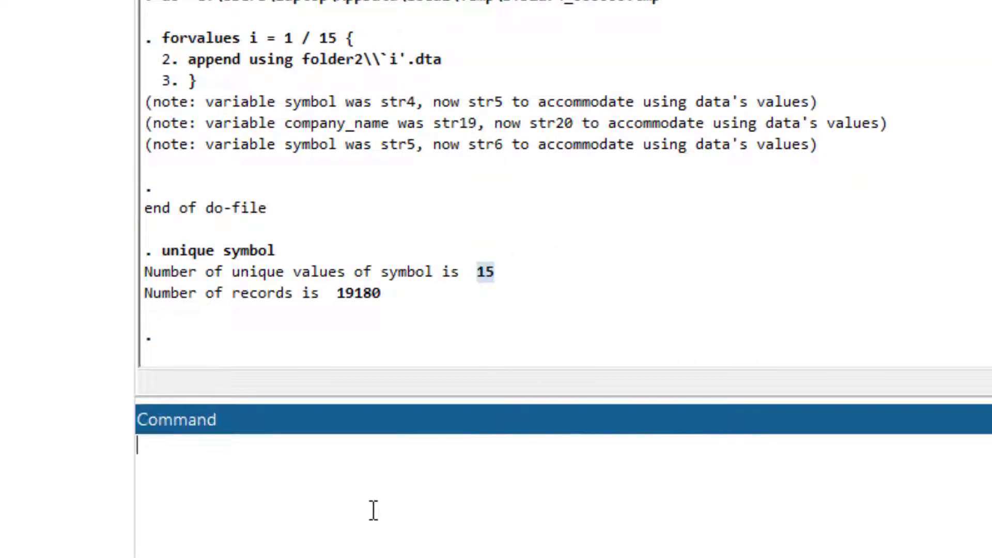
text(tabulate )
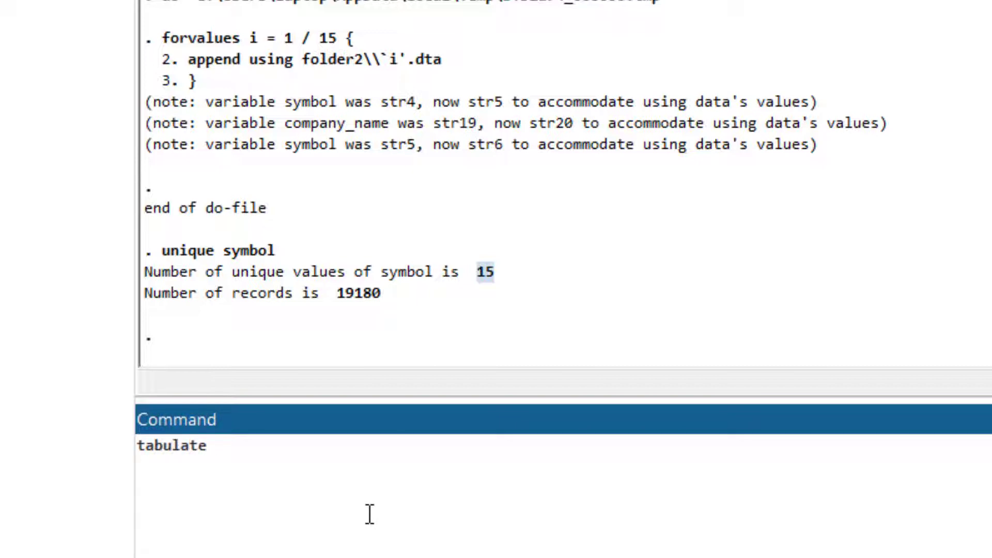
text(symbol)
key(Return)
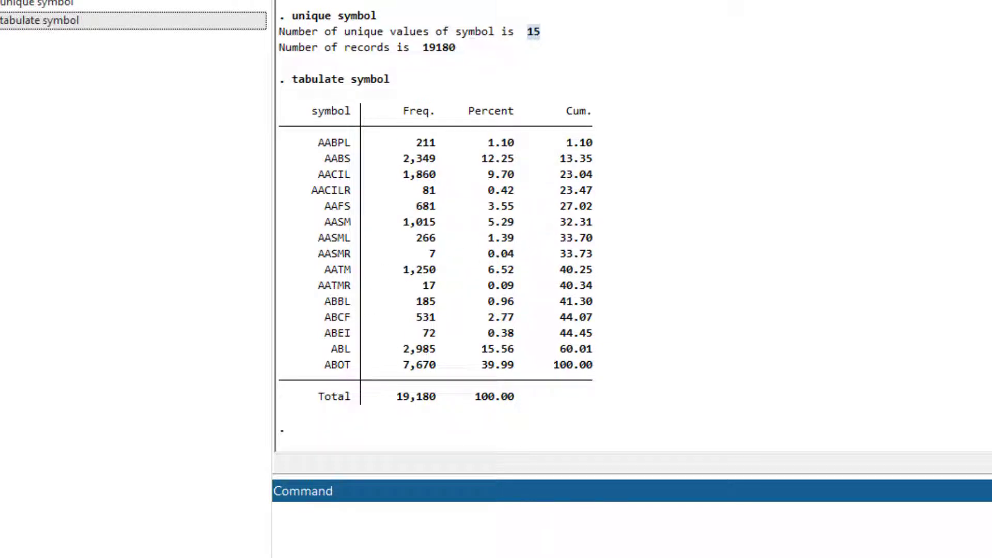
Step: Switch to File Explorer and rename CSV file 1 in the Combining data from multiple files folder as sdfsdf
key(alt+Tab)
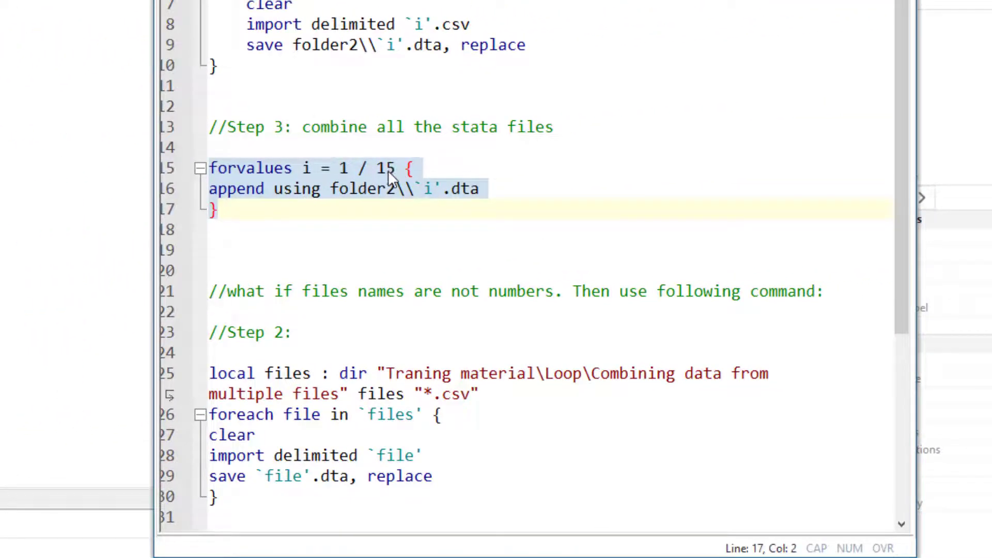
drag(395, 169, 331, 171)
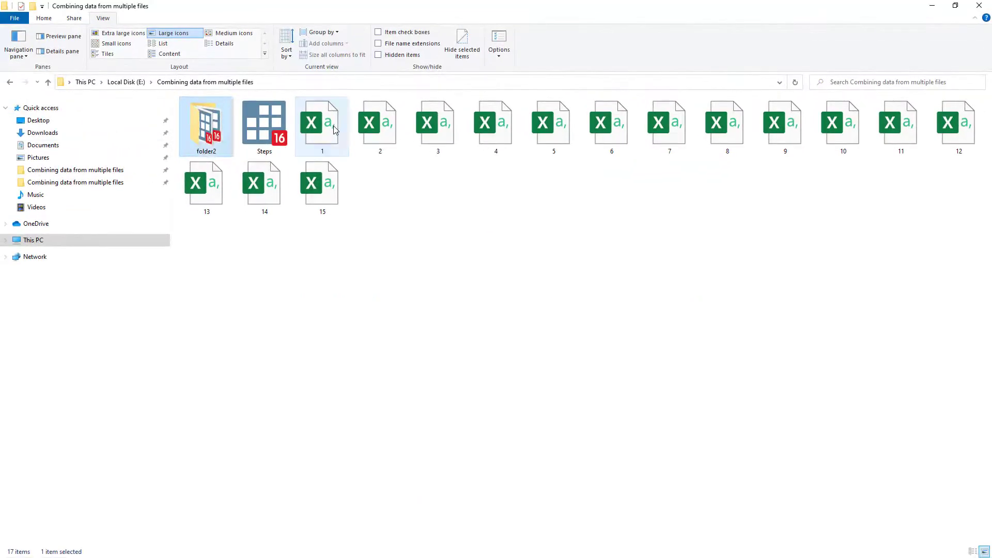
double_click(333, 126)
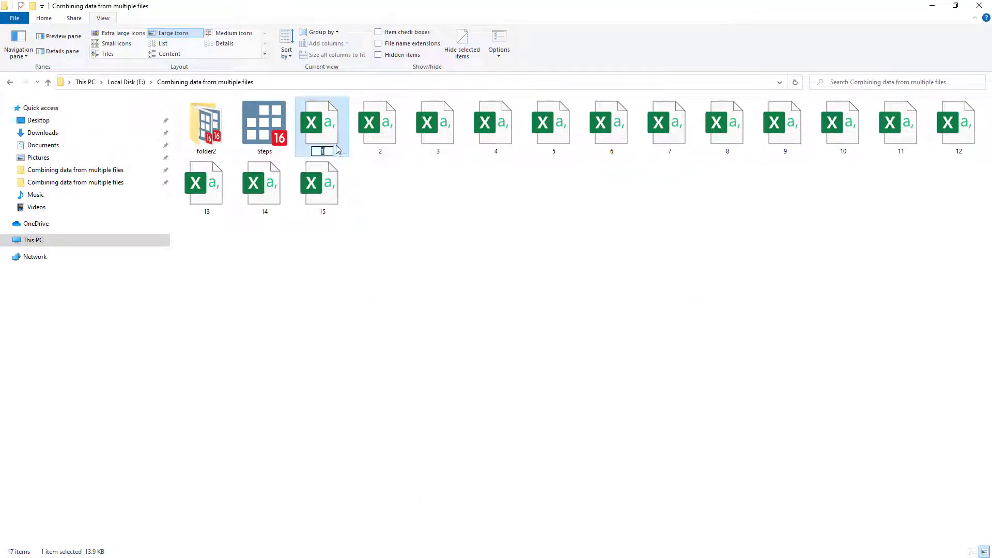
key(F2)
text(sdfsdf)
key(Return)
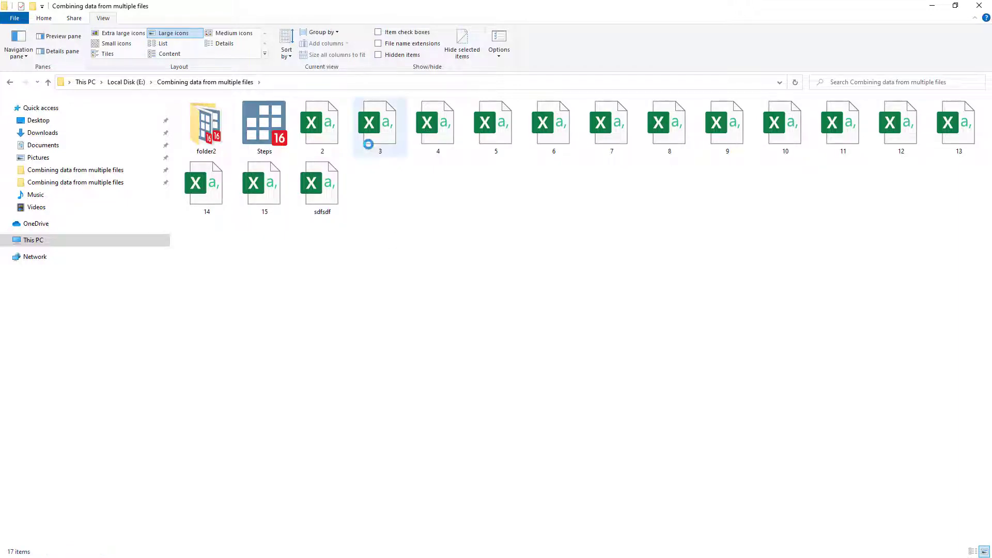
Step: Rename CSV file 3 as sfdsdf and CSV file 6 as dfsd
click(373, 146)
key(F2)
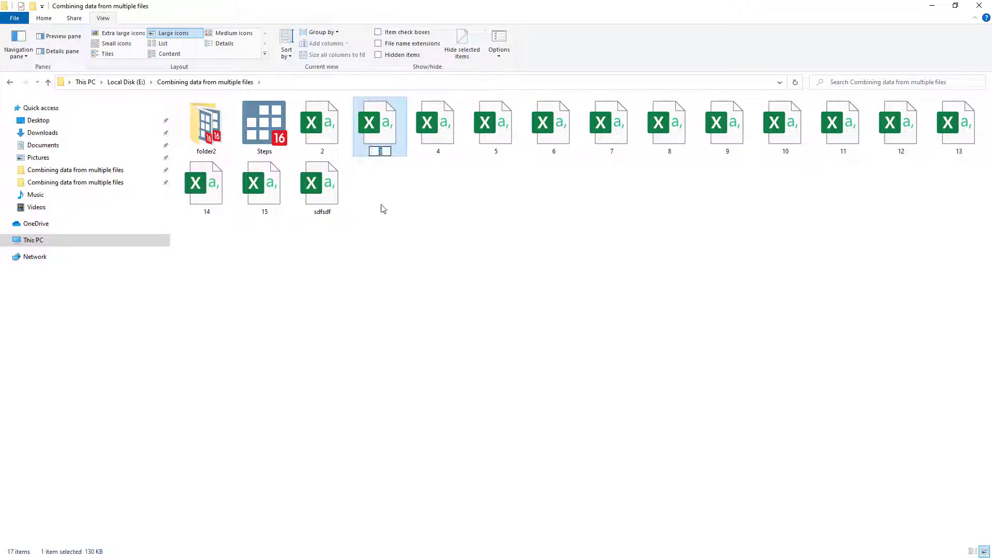
text(sfdsdf)
key(Return)
click(469, 156)
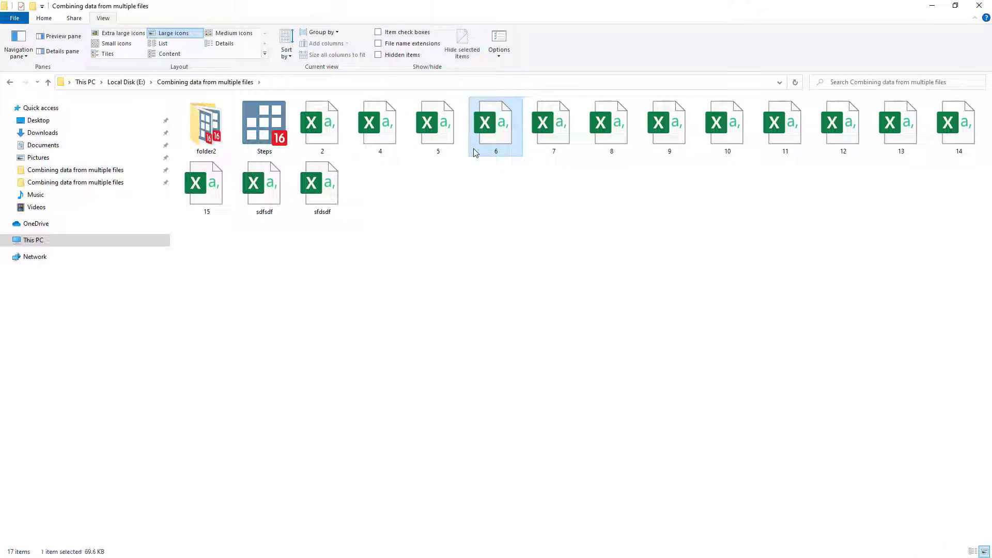
key(F2)
text(dfsd)
click(484, 206)
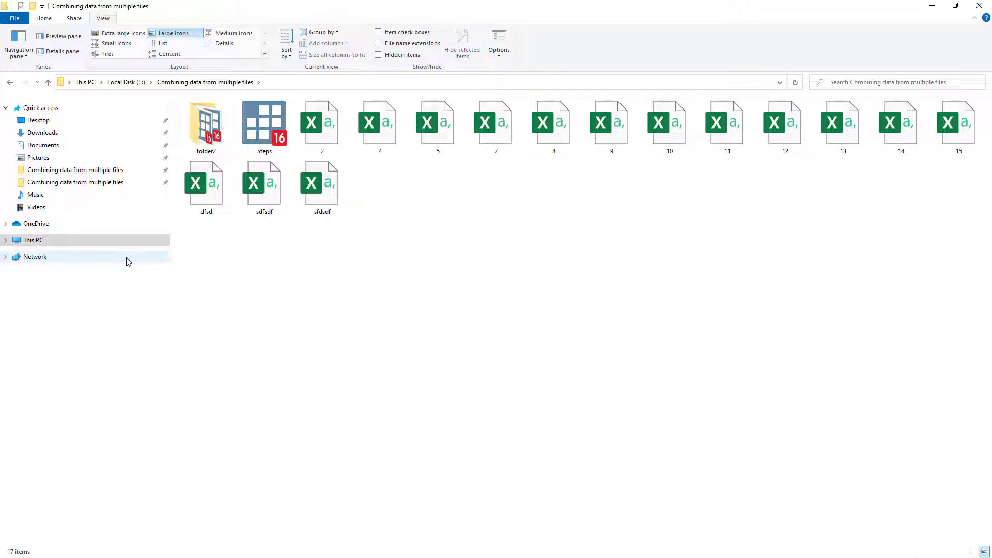
Step: Return to the Stata do-file and run the Step 1 cd command for E:\Combining data from multiple files
key(alt+Tab)
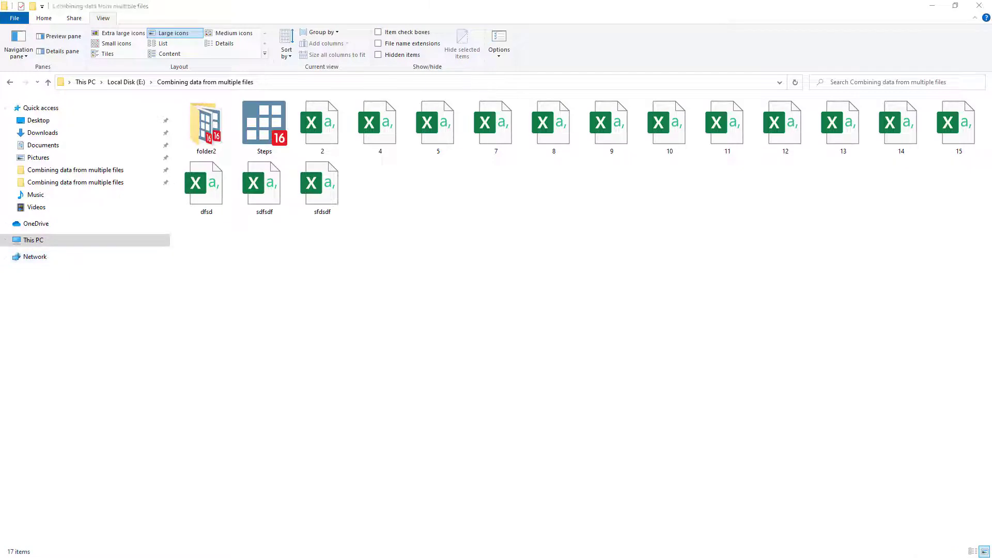
key(alt+Tab)
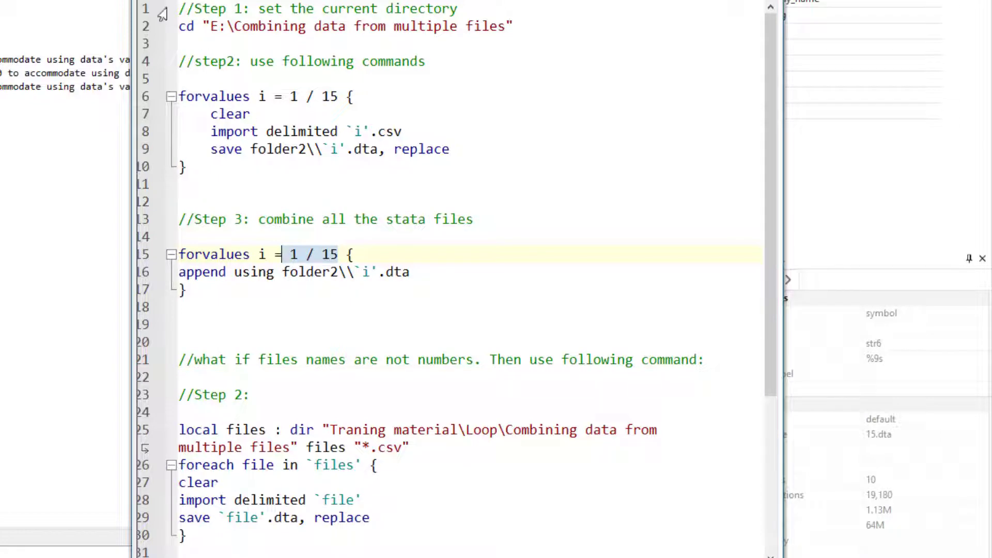
click(142, 27)
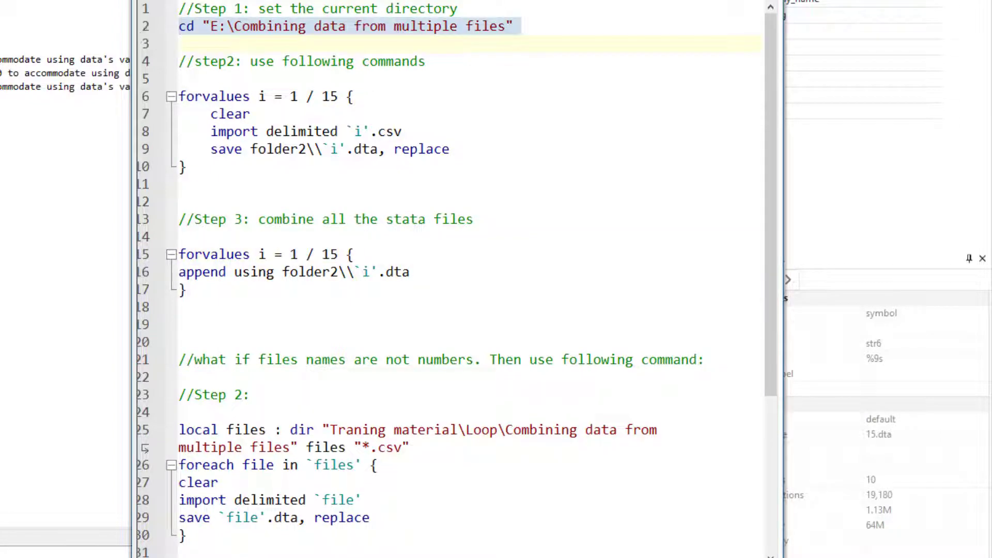
key(ctrl+d)
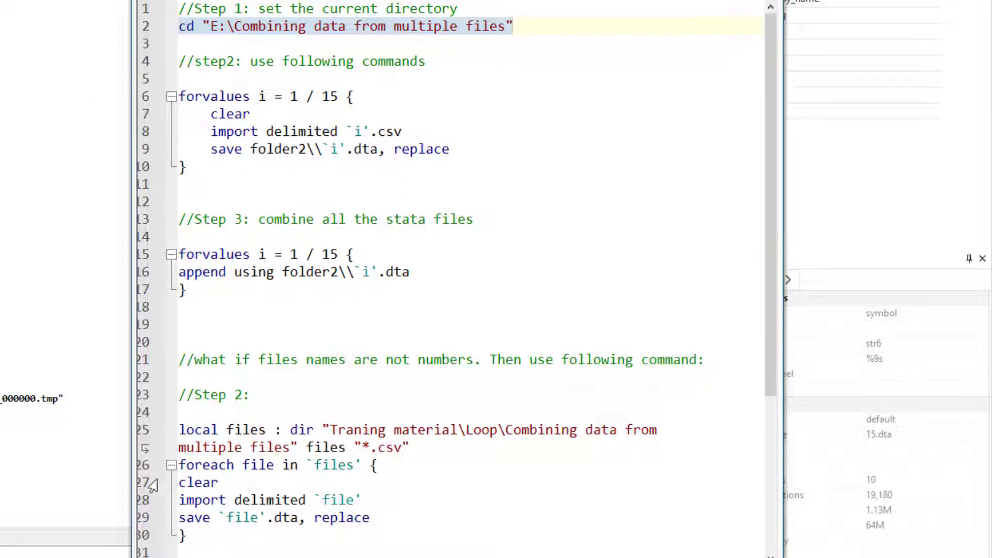
Step: Clear the combined dataset from memory and rerun the cd command on line 2 of the do-file
key(alt+Tab)
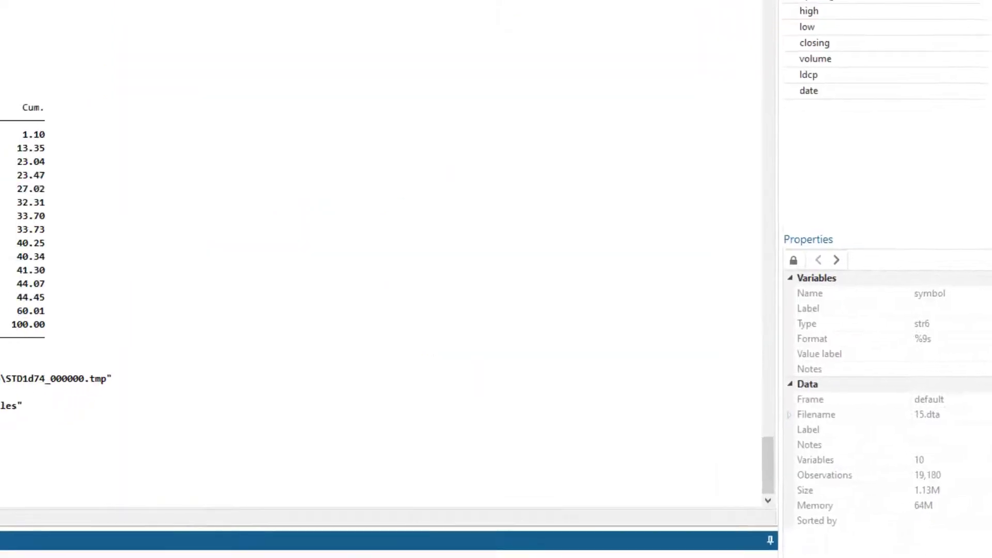
text(clear)
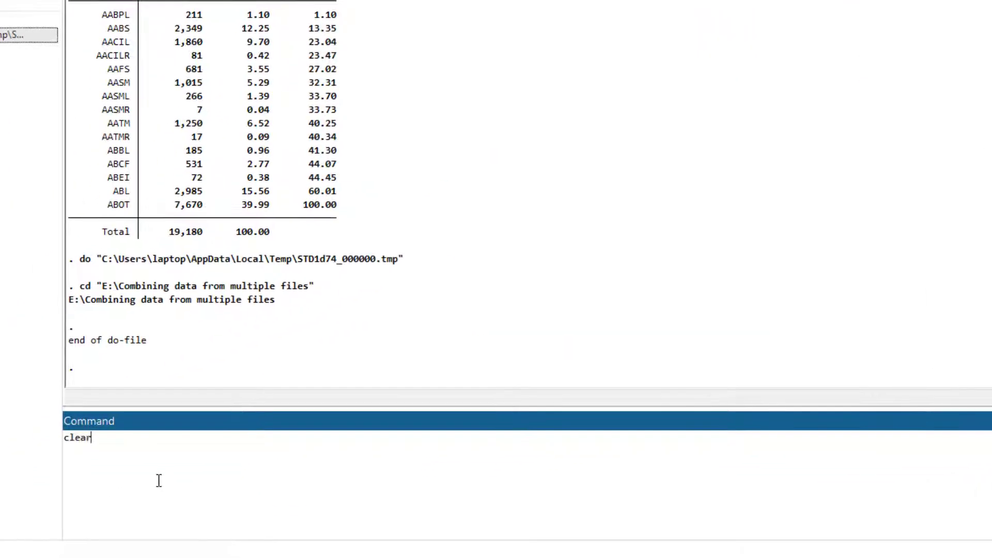
key(Return)
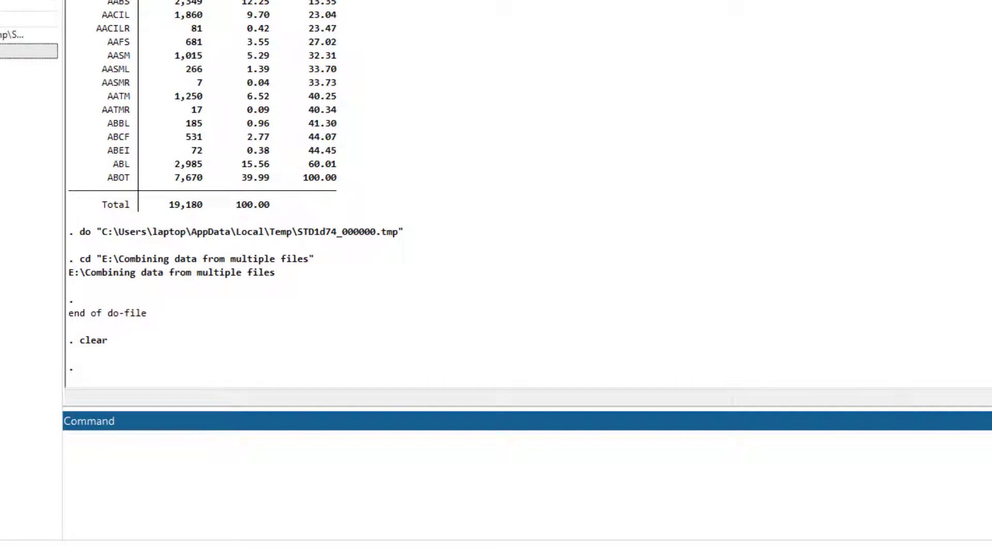
key(alt+Tab)
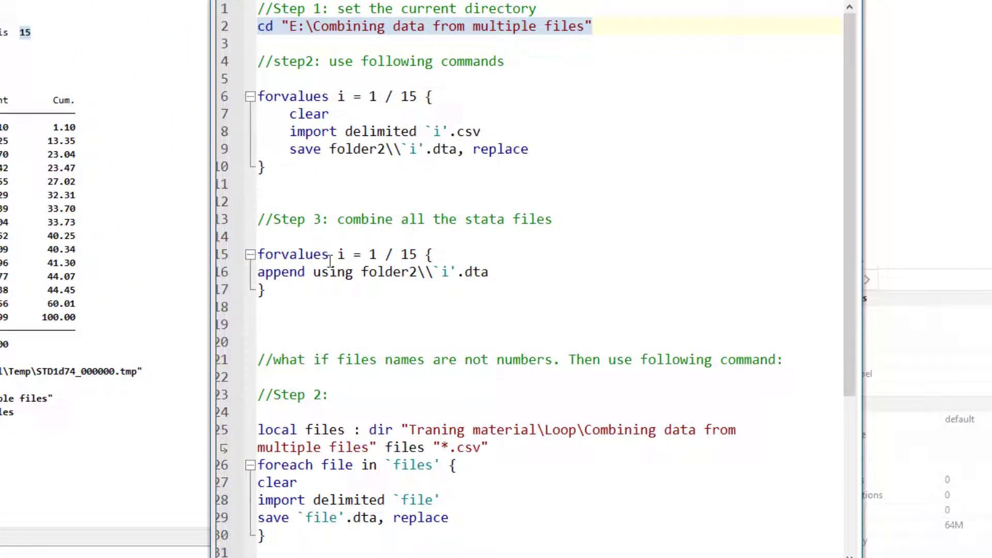
scroll(345, 304, down, 2)
scroll(332, 223, up, 2)
key(ctrl+d)
Step: Change the folder path in the local files command for "*.csv" on line 25 to E:\Combining data from multiple files
scroll(443, 239, down, 4)
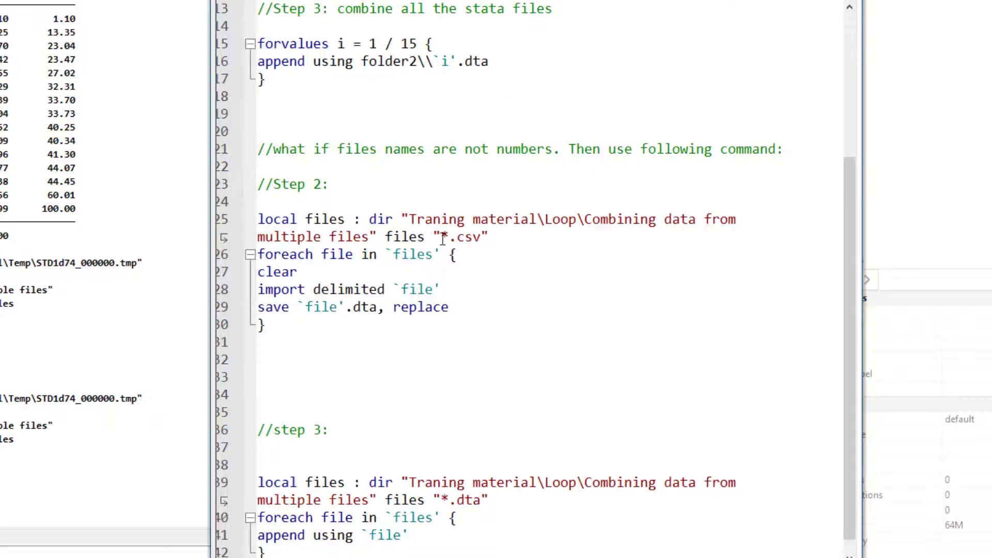
click(217, 224)
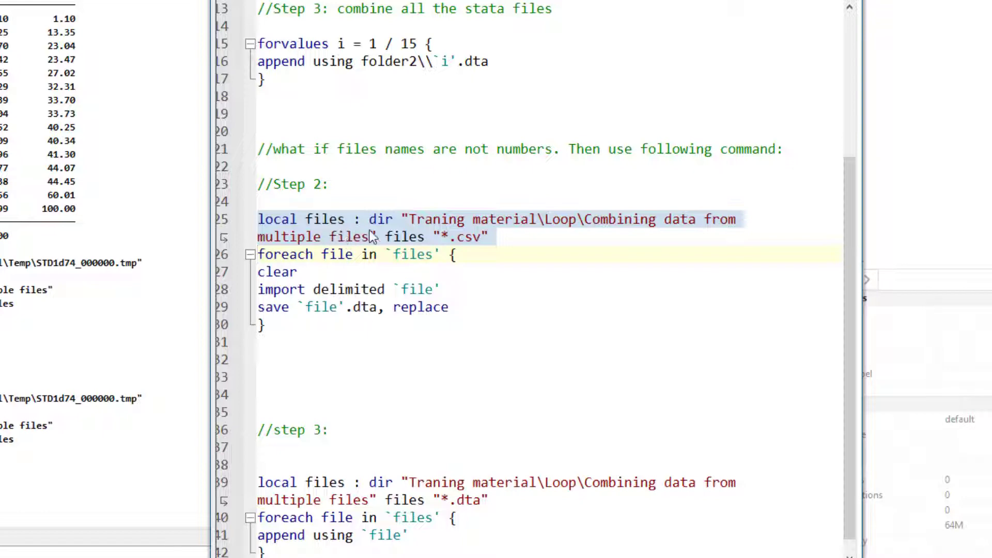
drag(204, 265, 1, 265)
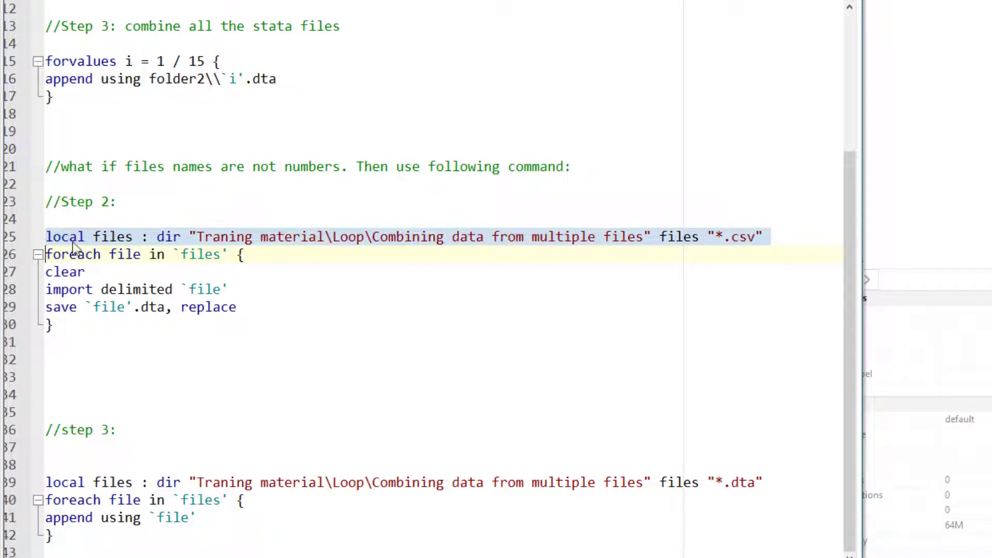
double_click(165, 237)
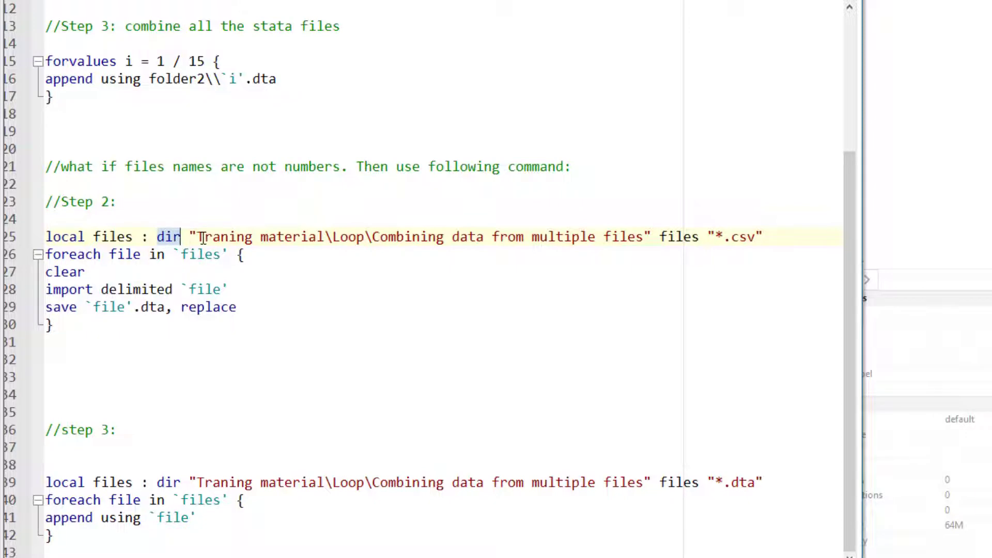
drag(196, 236, 650, 238)
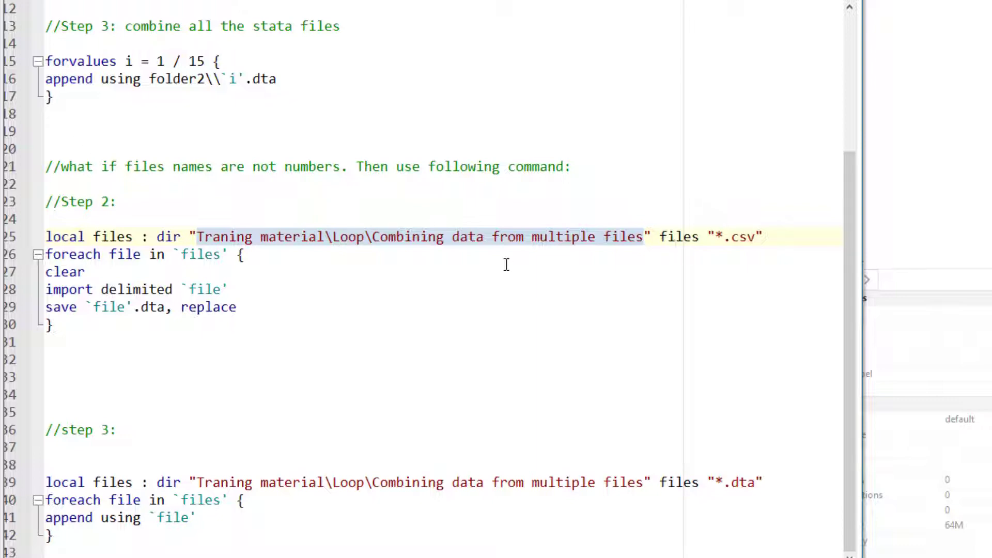
click(373, 235)
drag(373, 235, 196, 237)
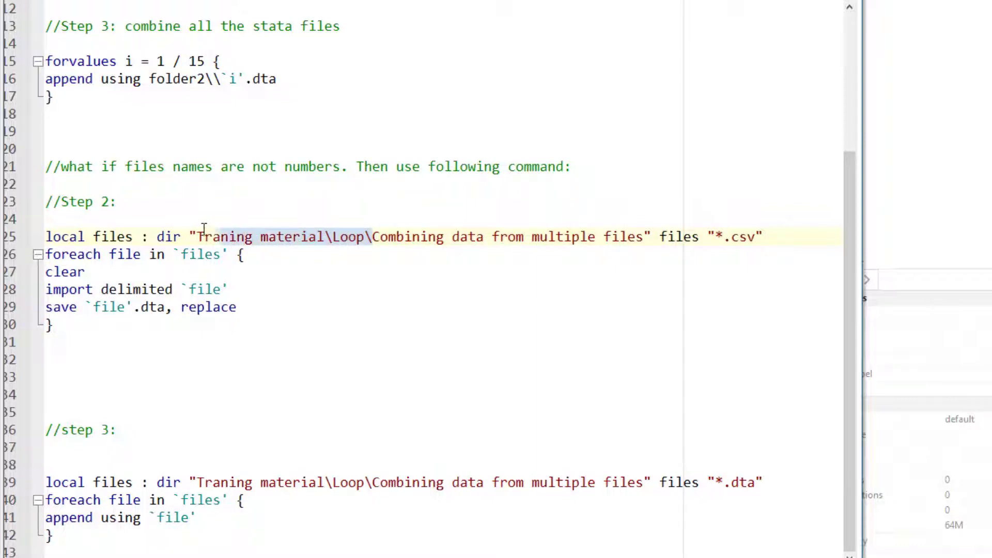
scroll(428, 242, up, 4)
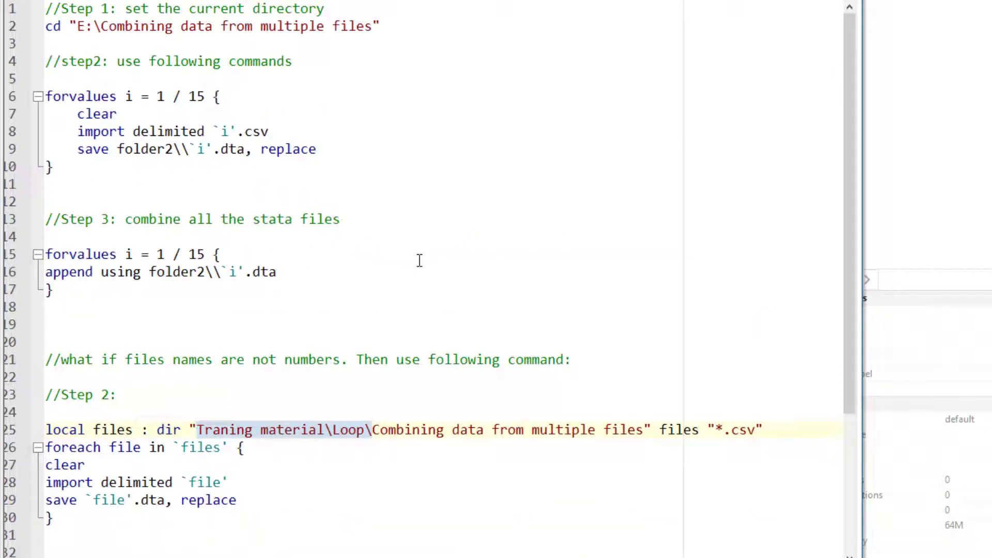
key(BackSpace)
text(E:\)
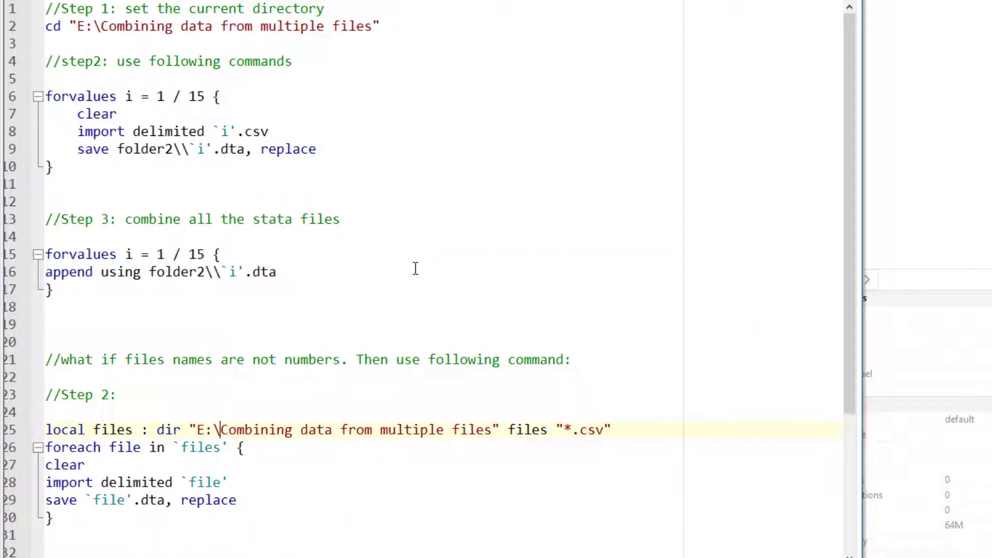
scroll(556, 245, down, 1)
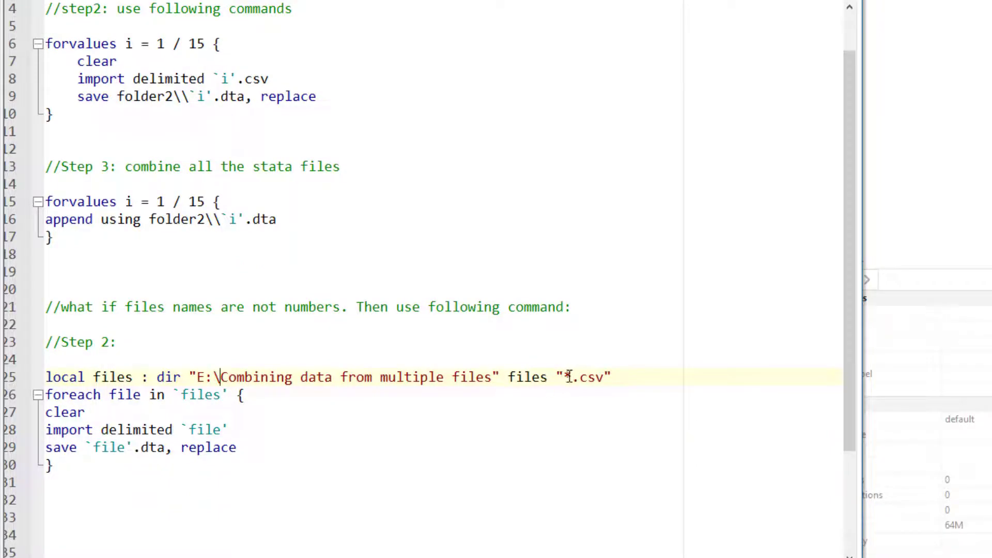
Step: Examine the "*.csv" file pattern on line 25 and the foreach import loop on lines 26 to 28 of the do-file
double_click(530, 377)
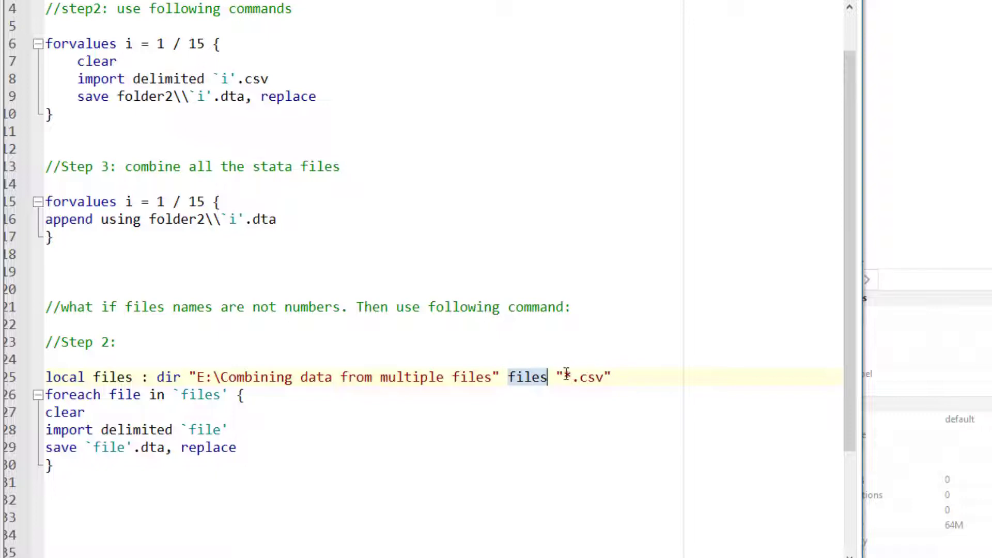
mouse_move(571, 377)
mouse_down()
mouse_move(563, 374)
mouse_move(599, 379)
mouse_move(562, 377)
mouse_up()
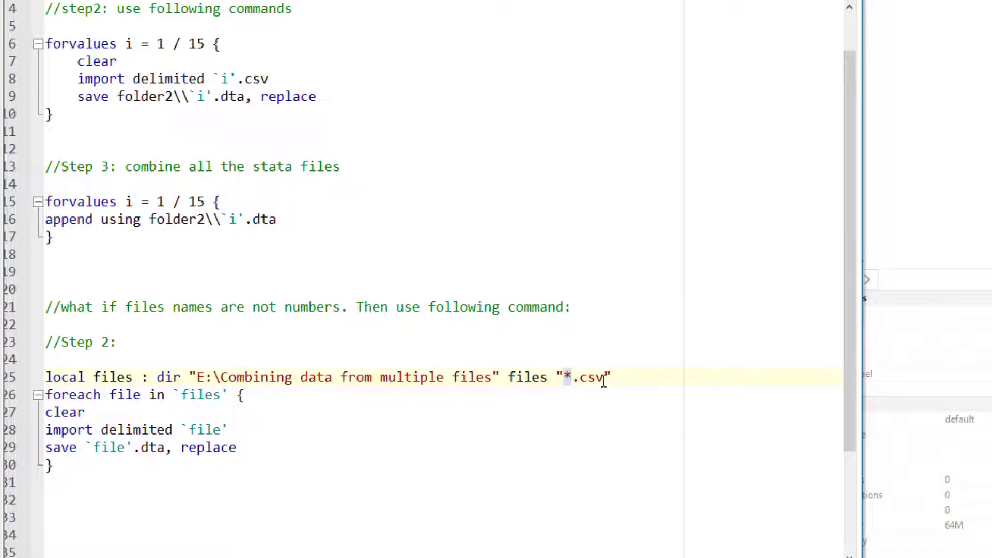
mouse_move(605, 378)
mouse_down()
mouse_move(567, 376)
mouse_move(604, 387)
mouse_up()
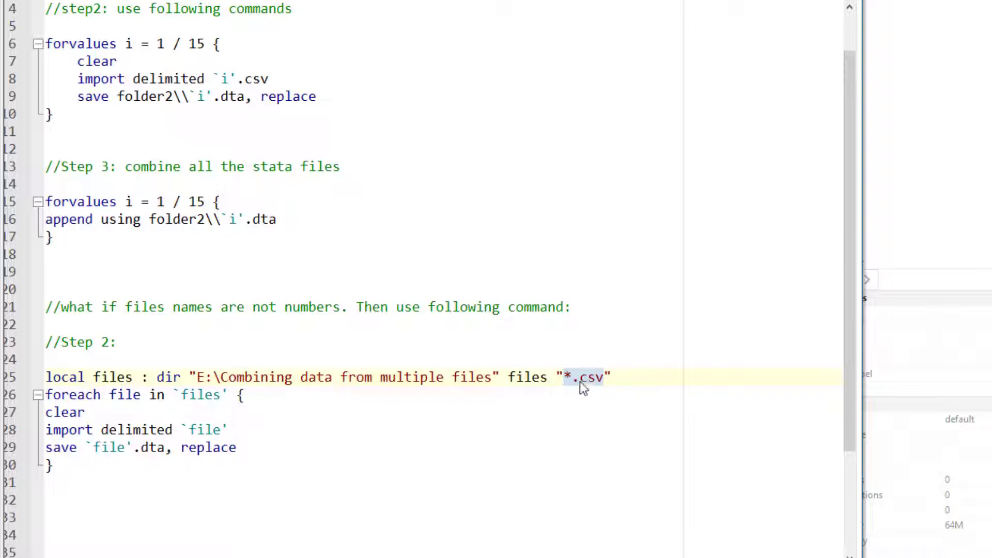
double_click(527, 380)
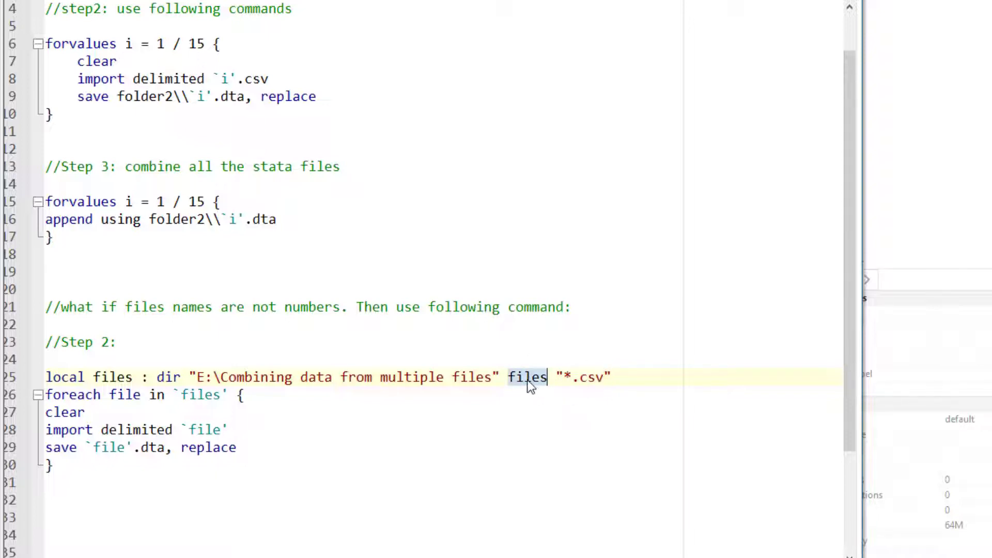
scroll(97, 420, down, 1)
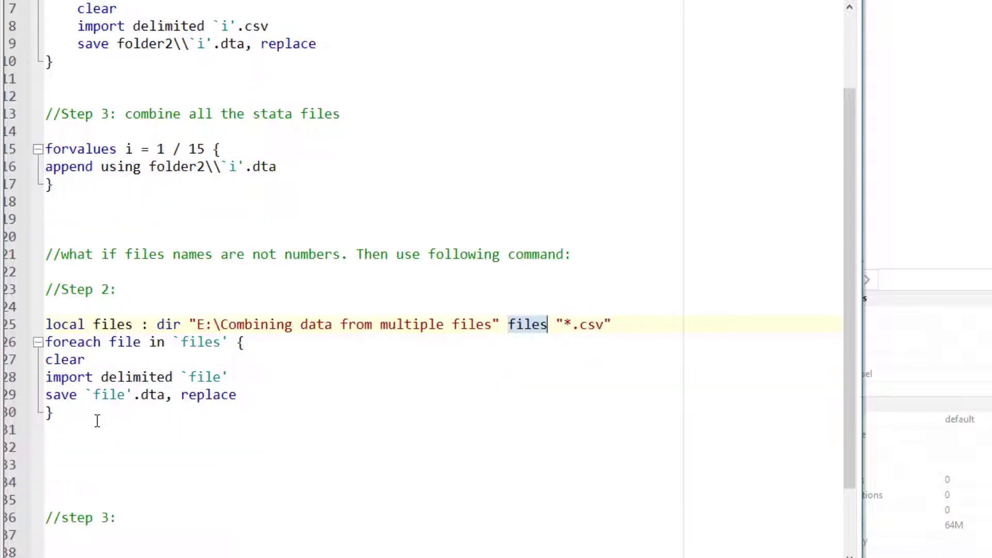
click(7, 343)
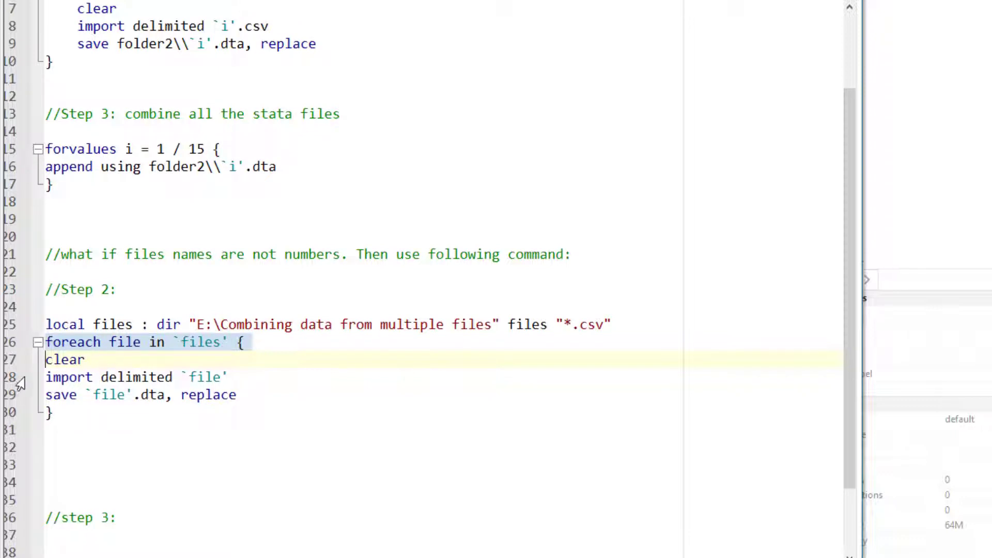
click(14, 360)
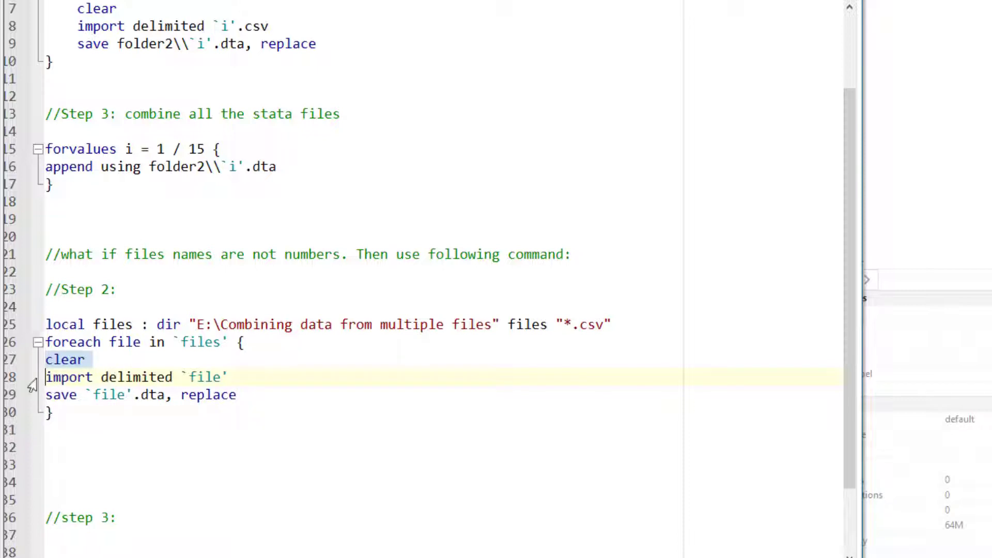
click(9, 378)
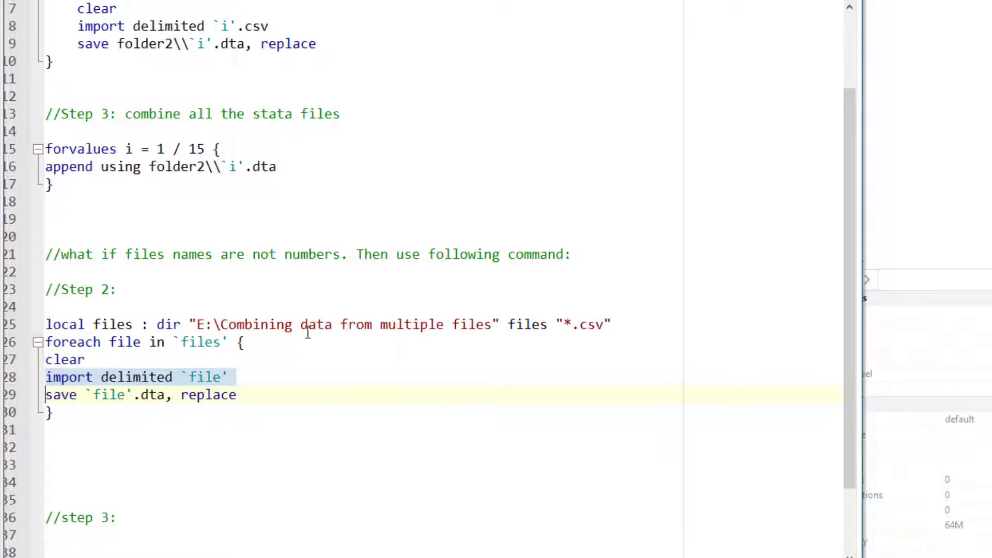
Step: Run the Step 2 import loop on lines 25 to 30 and check the saved Stata files in the Combining data from multiple files folder
drag(67, 414, 7, 331)
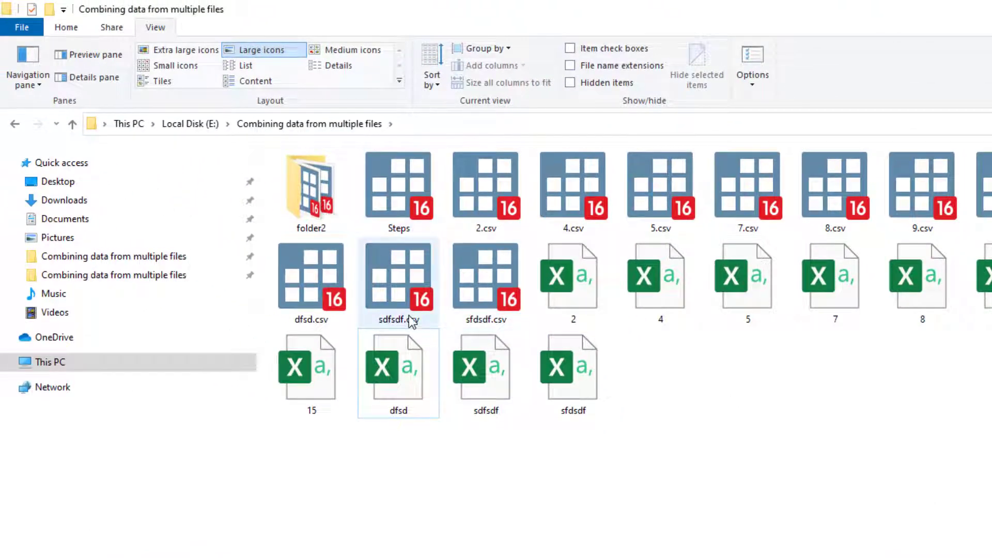
click(316, 319)
click(513, 307)
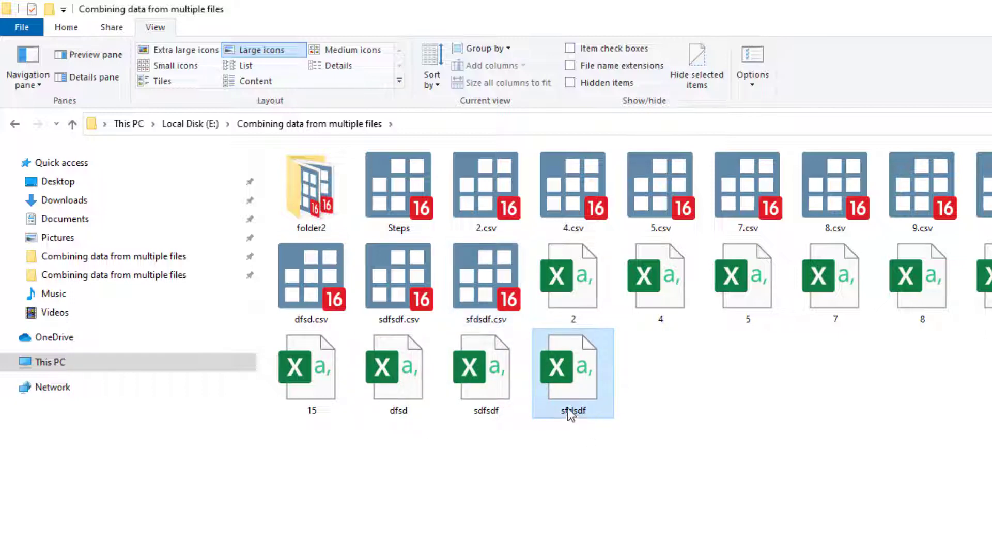
Step: Return to the do-file and change the folder path in the "*.dta" local files command on line 39 to E:\Combining data from multiple files
key(alt+Tab)
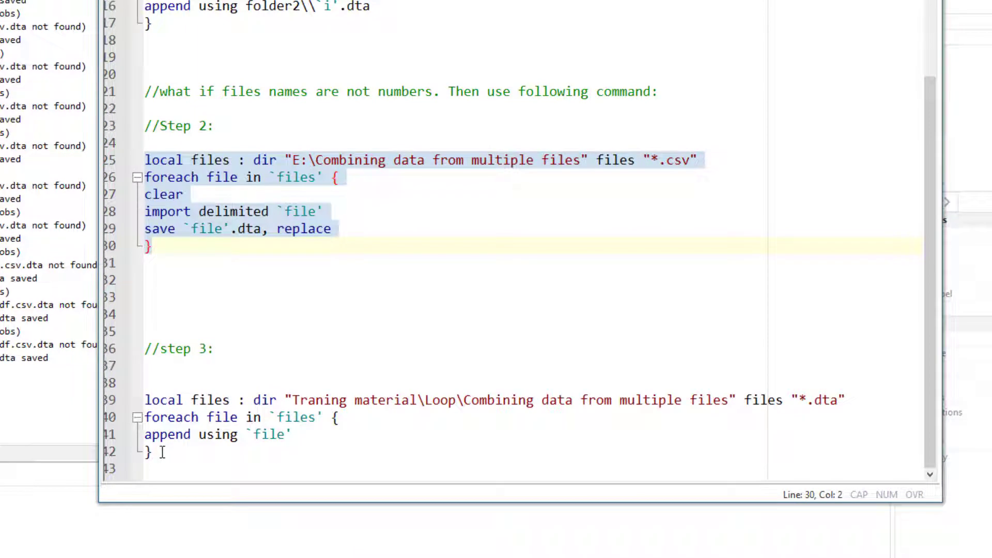
click(113, 403)
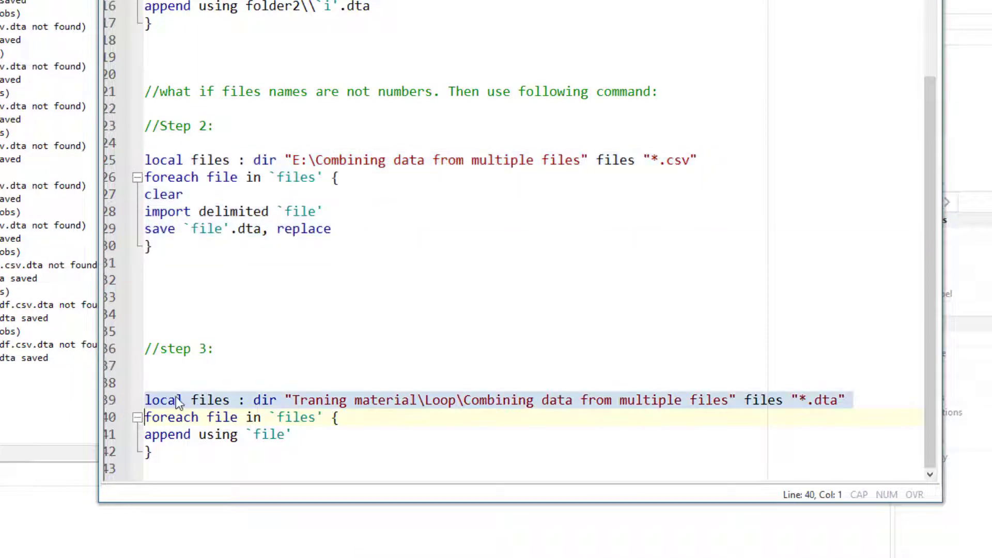
click(292, 400)
drag(293, 400, 464, 400)
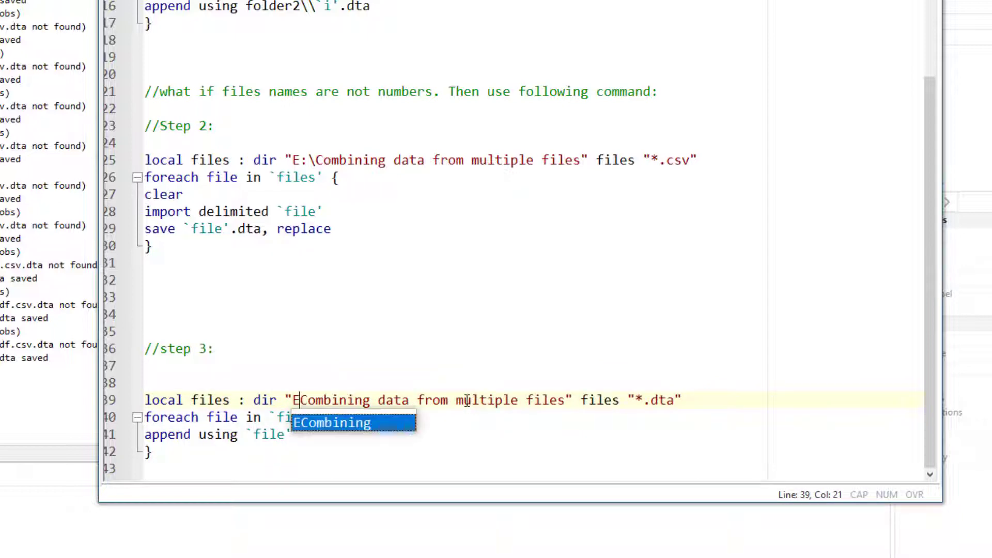
text(\)
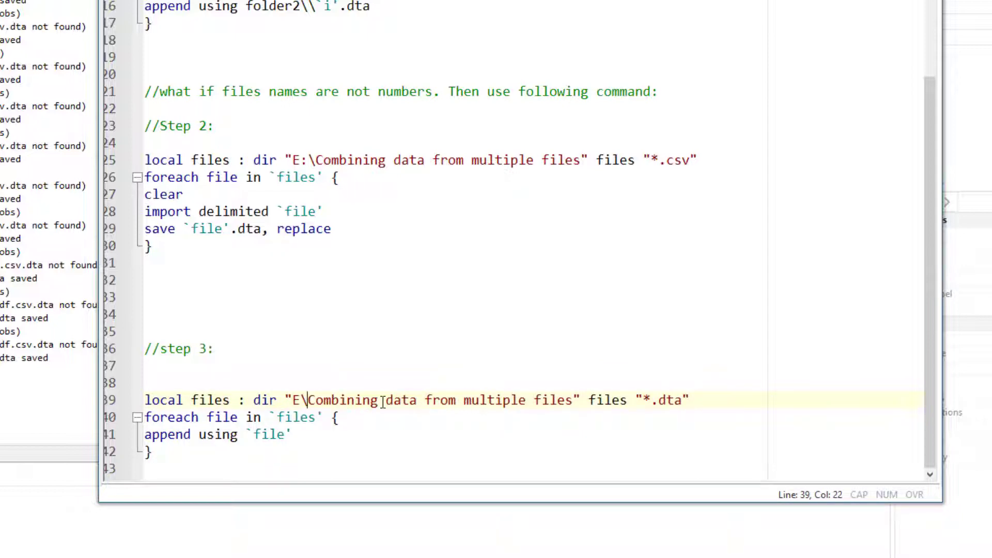
click(301, 400)
text(:)
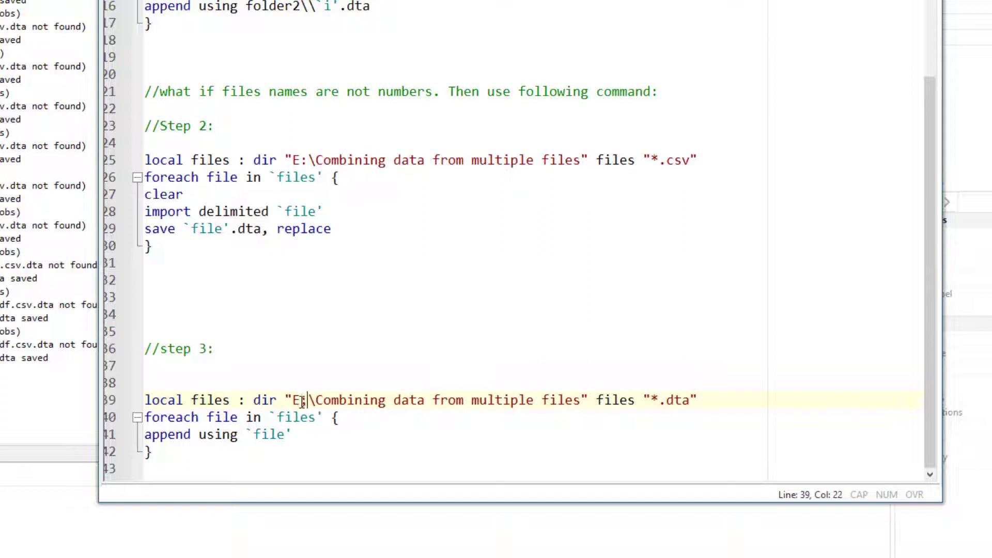
key(BackSpace)
text(:)
Step: Review the Step 3 append commands for the "*.dta" files and run lines 39 to 42 of the do-file
drag(691, 400, 651, 400)
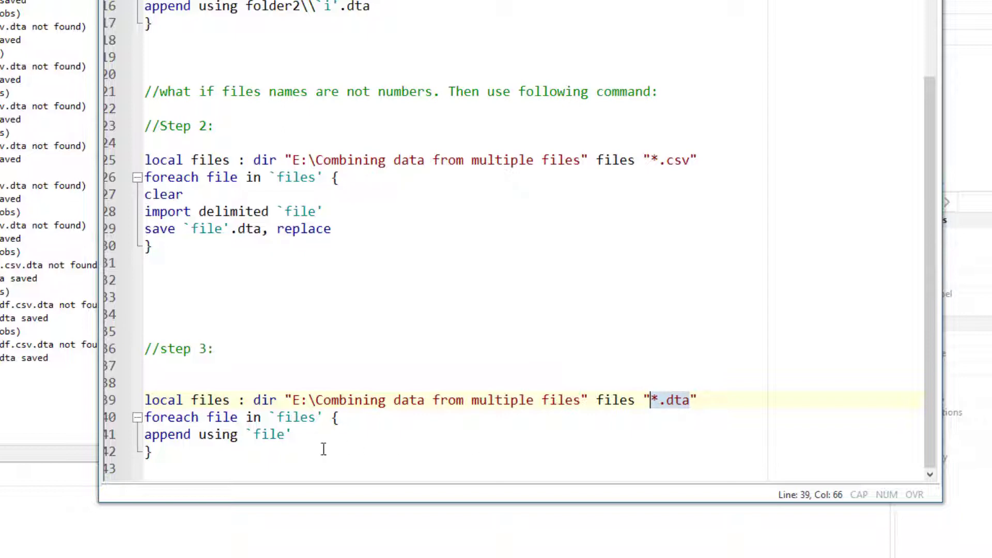
double_click(613, 399)
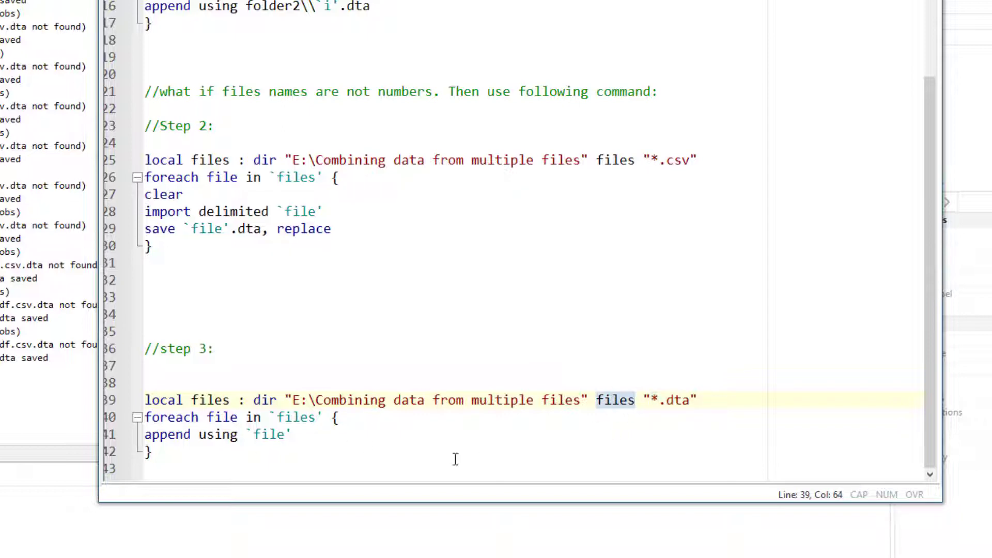
drag(104, 417, 109, 438)
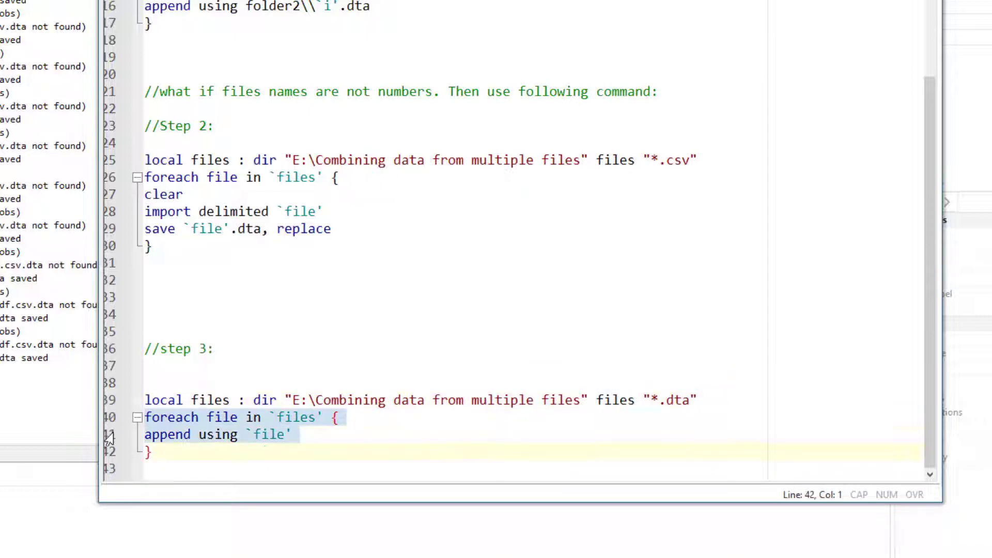
click(162, 449)
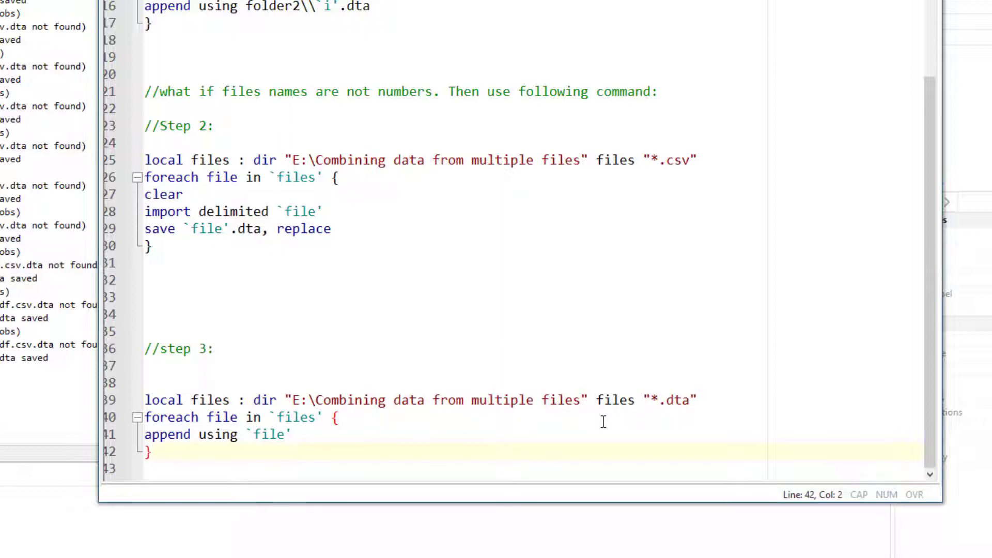
key(shift+Home)
key(shift+Up)
key(shift+Up)
key(shift+Up)
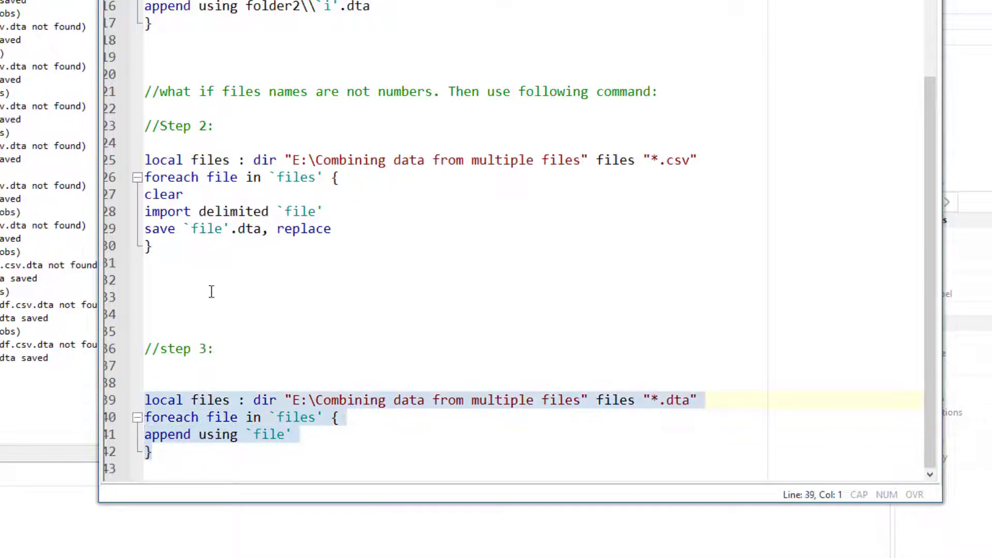
key(ctrl+d)
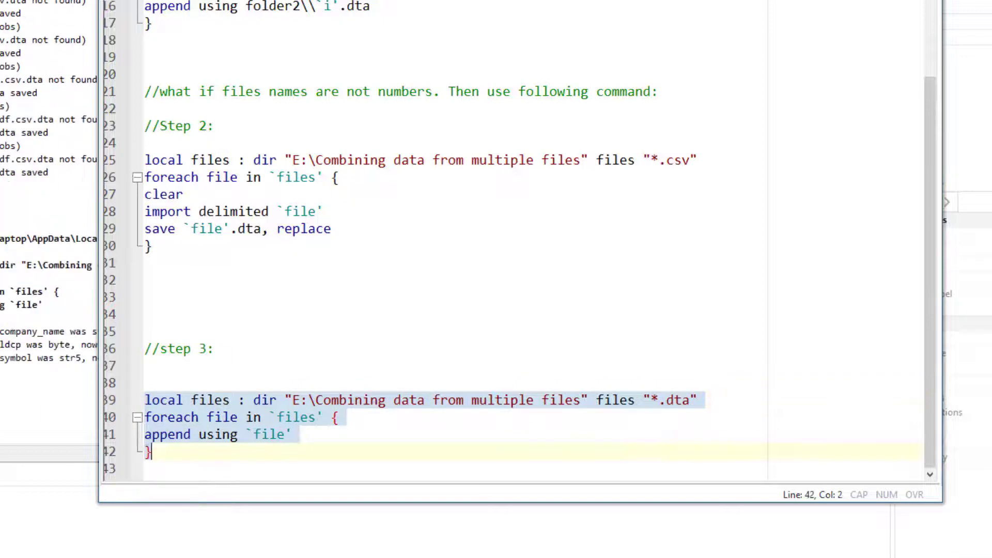
Step: Open the appended dataset in the Data Editor and look through its rows across the different company symbols
click(348, 521)
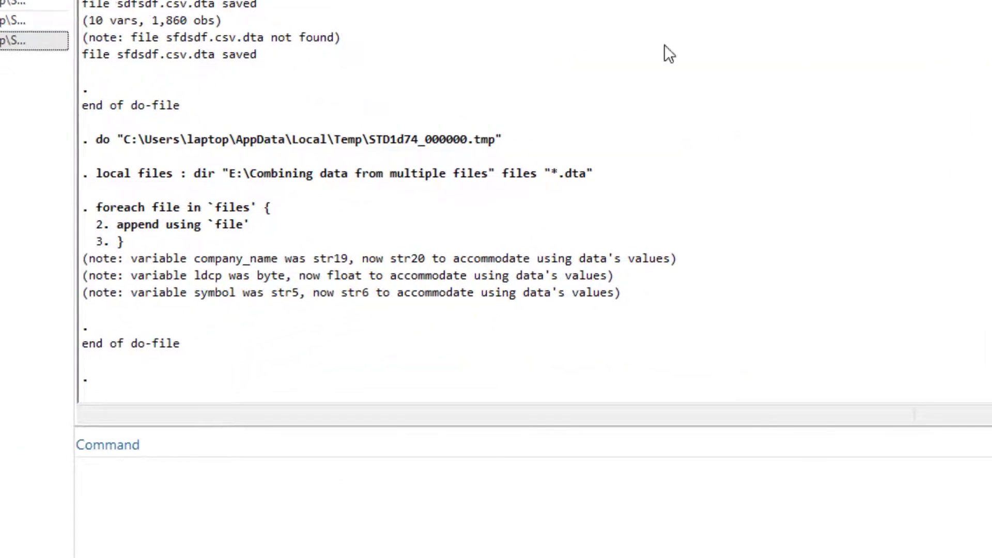
key(ctrl+8)
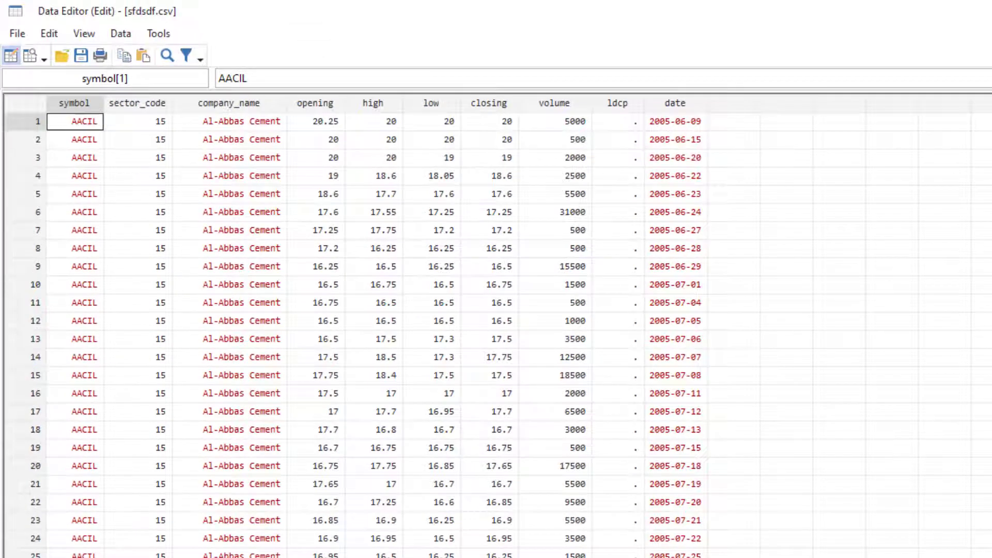
scroll(357, 331, down, 20)
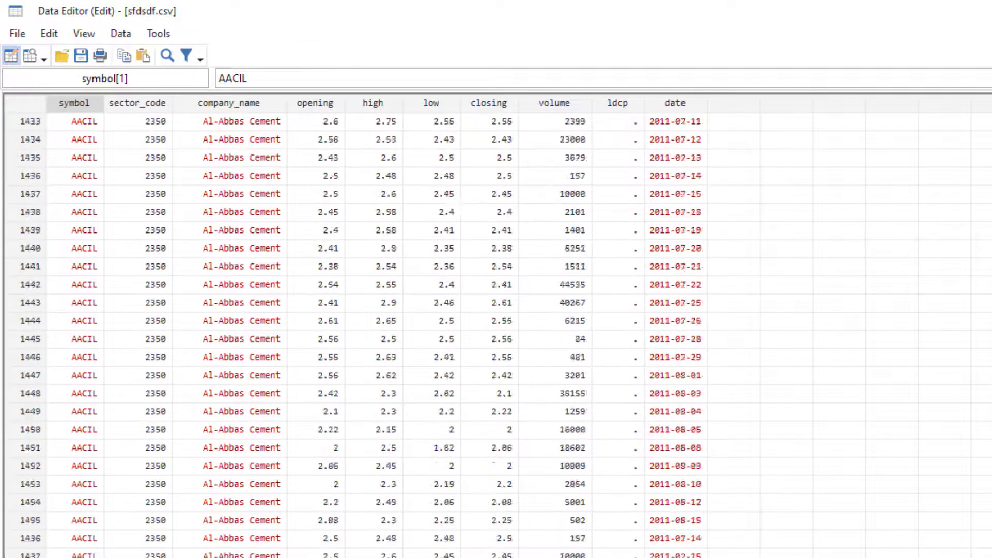
scroll(979, 277, down, 20)
click(93, 376)
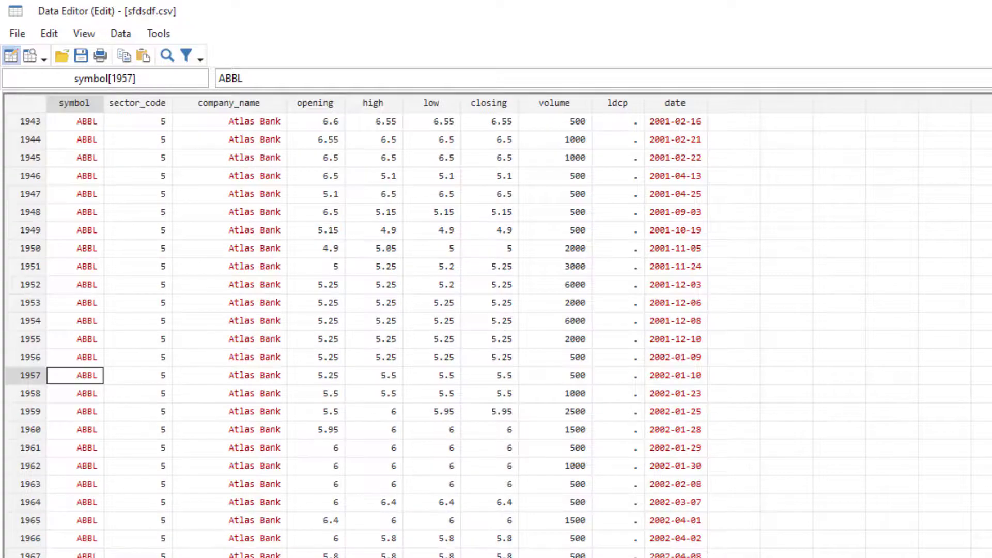
scroll(137, 376, down, 20)
scroll(356, 331, down, 20)
click(85, 430)
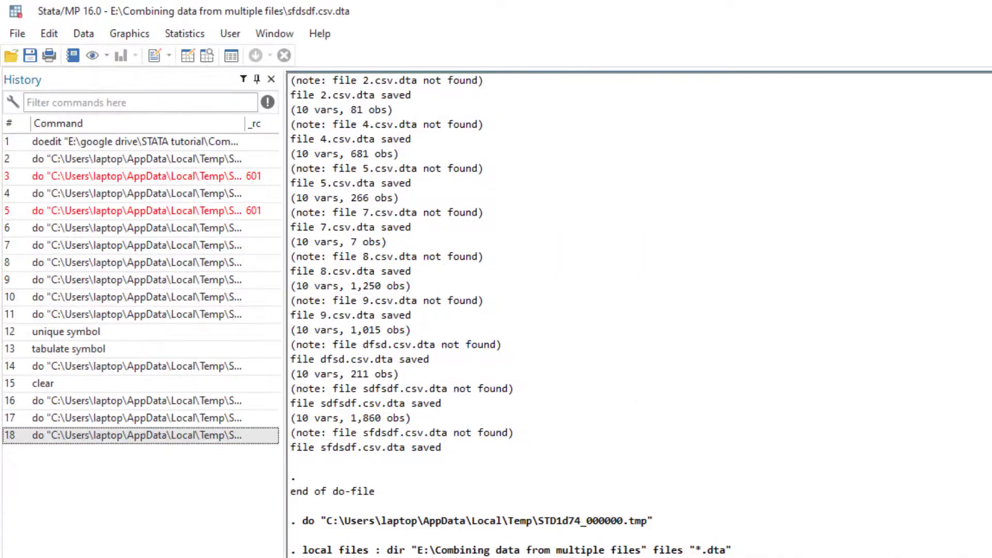
Step: Count the distinct values of symbol in the appended dataset with the command unique symbol
text(unique )
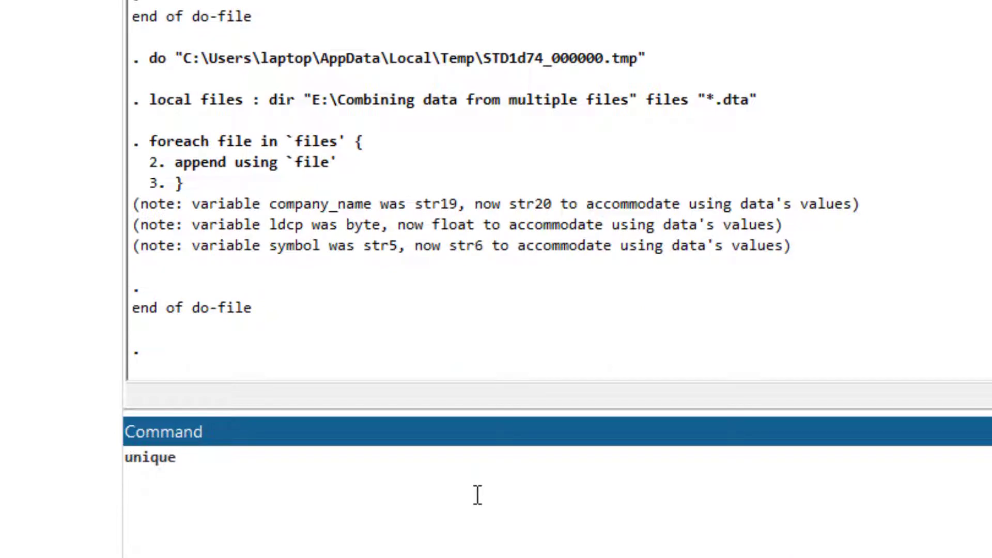
text(symbol)
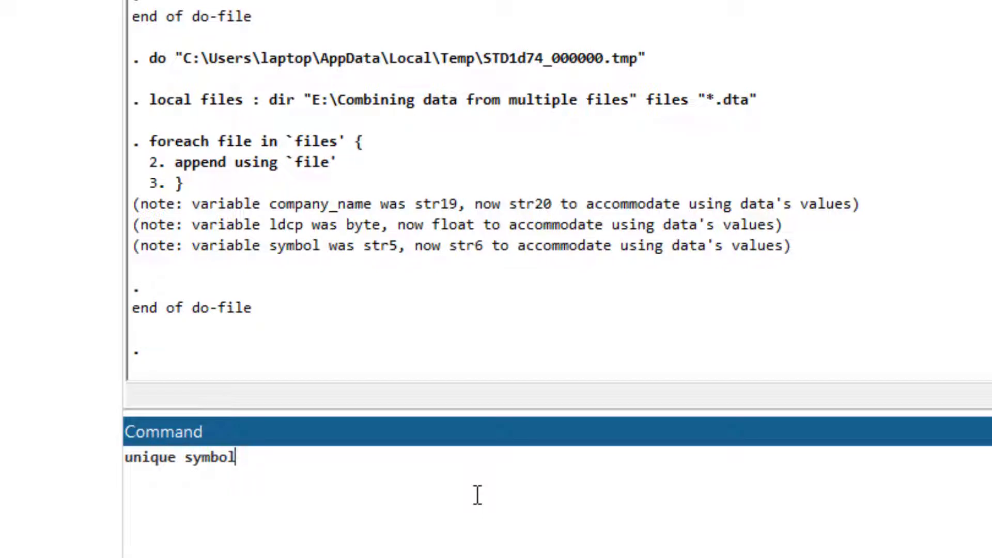
key(Return)
drag(476, 289, 453, 289)
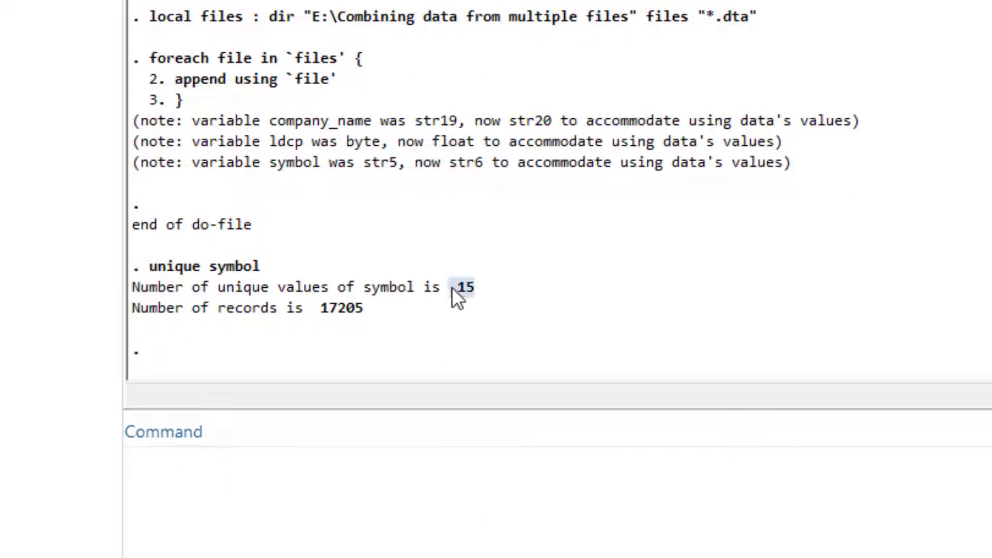
Step: Display the frequency table of the symbol variable with the command tabulate symbol
click(447, 518)
text(tabula)
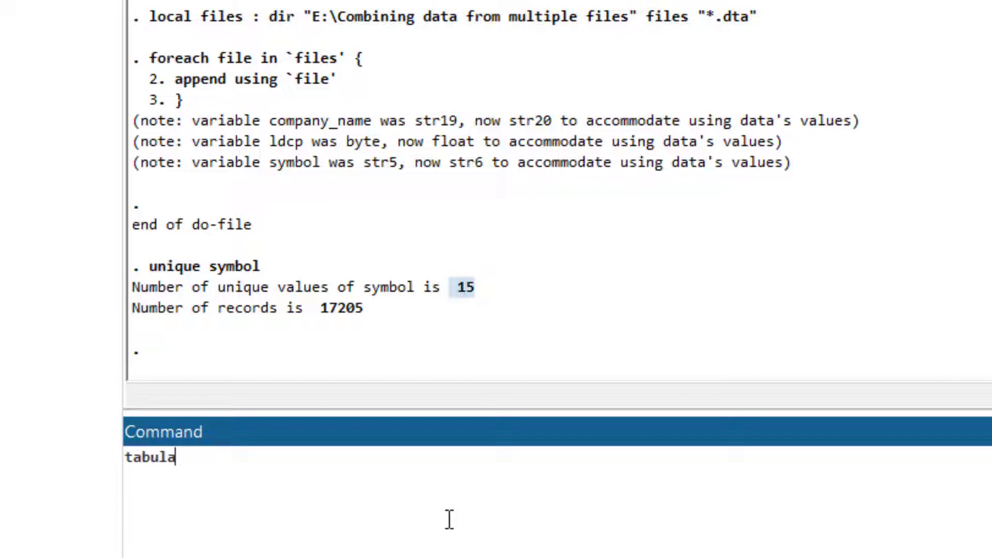
text(te symbol)
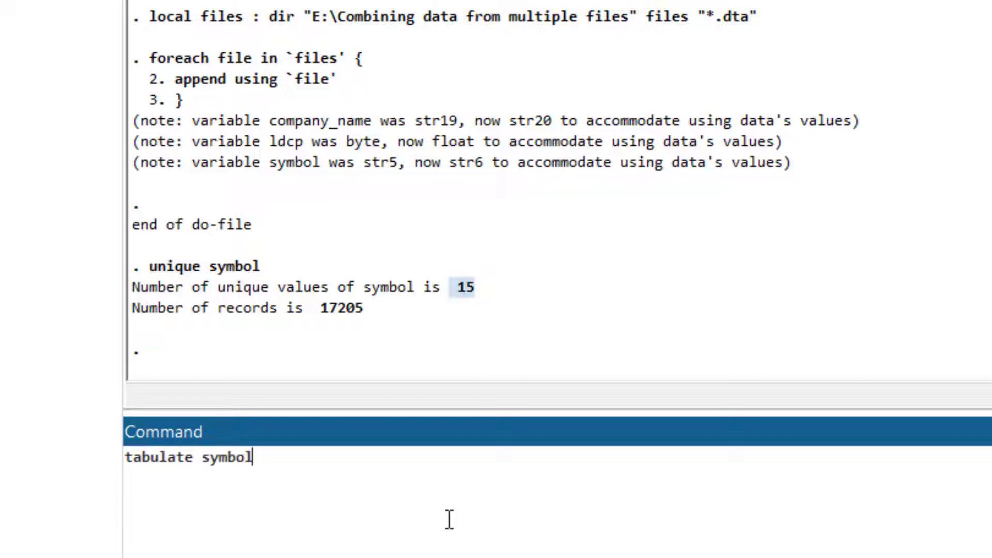
key(Return)
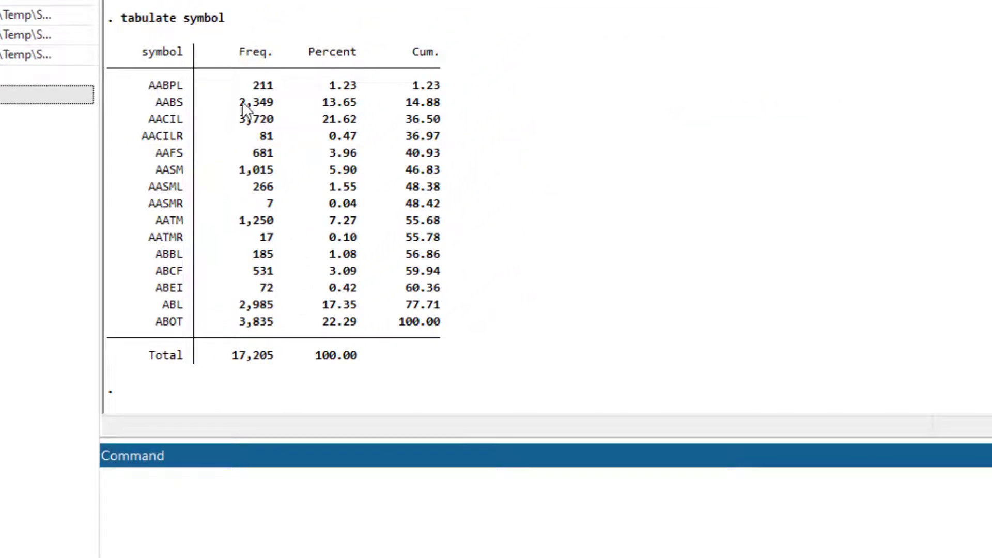